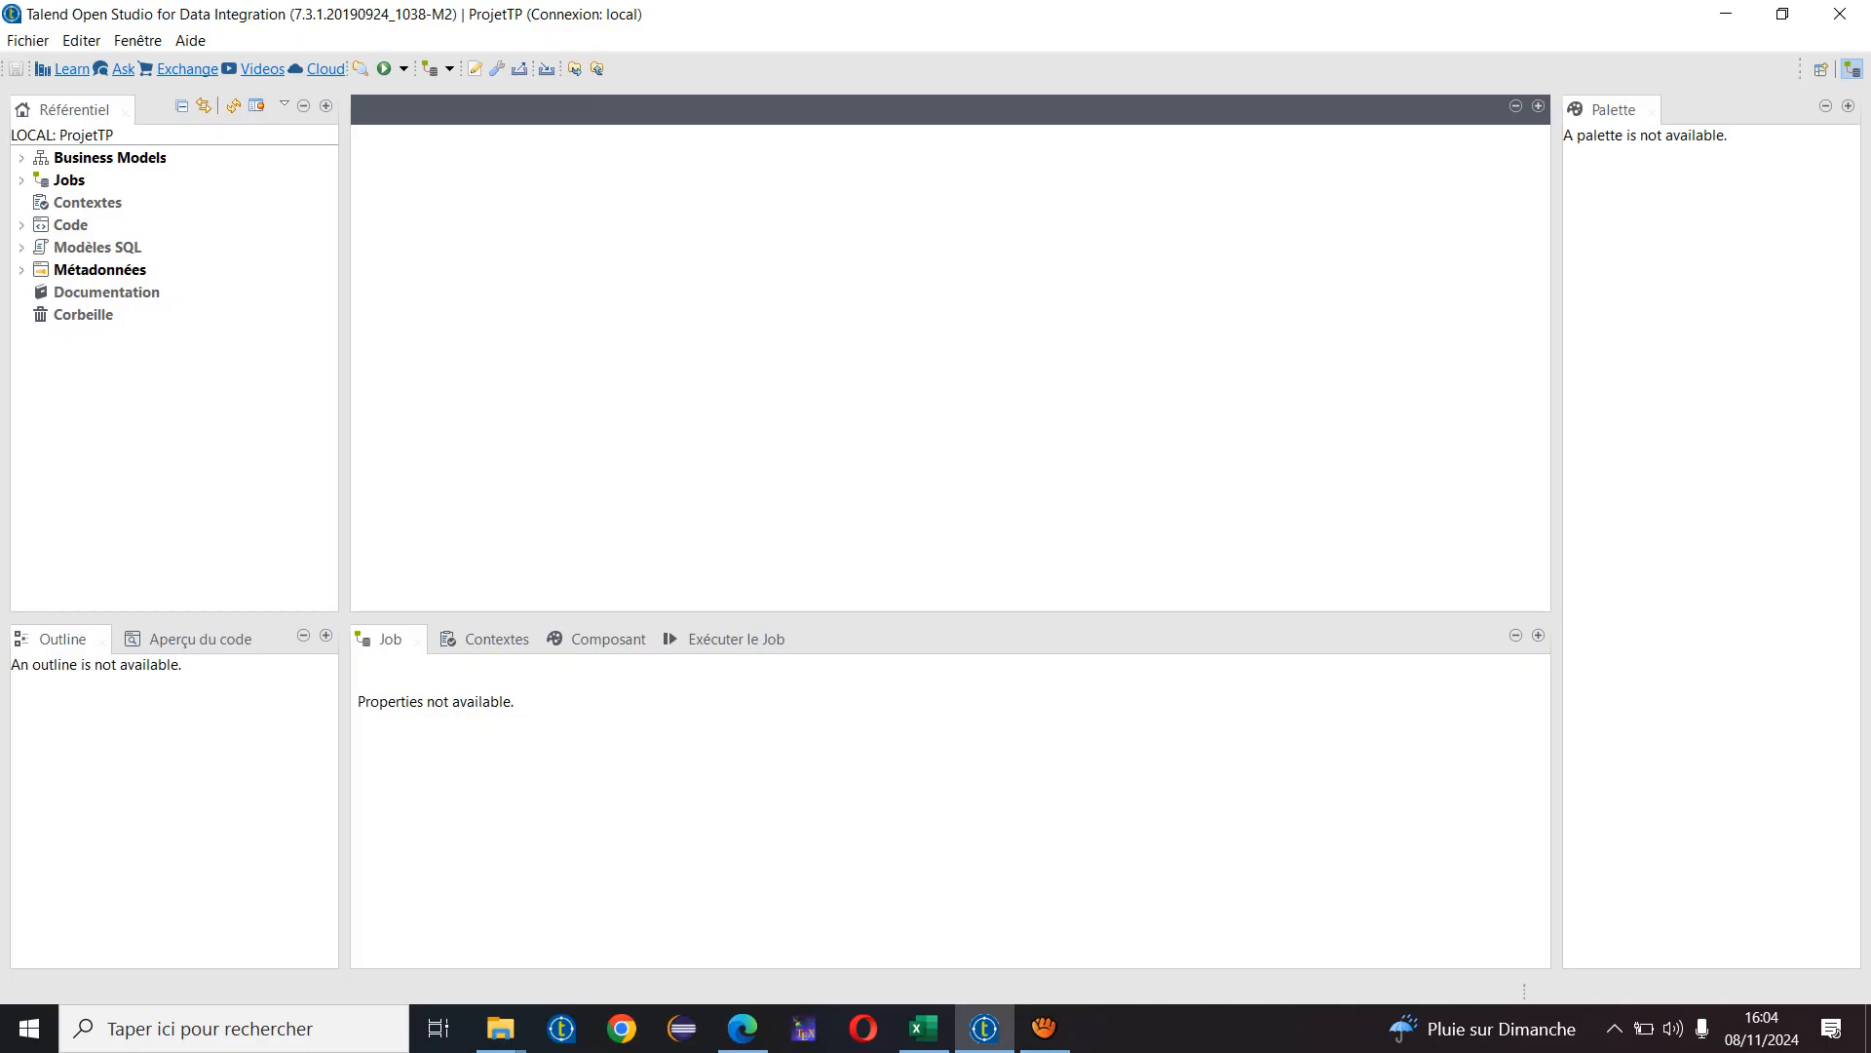
# - Review the header columns of the personneCSV sheet in Excel, then return to Talend
pyautogui.click(923, 1027)
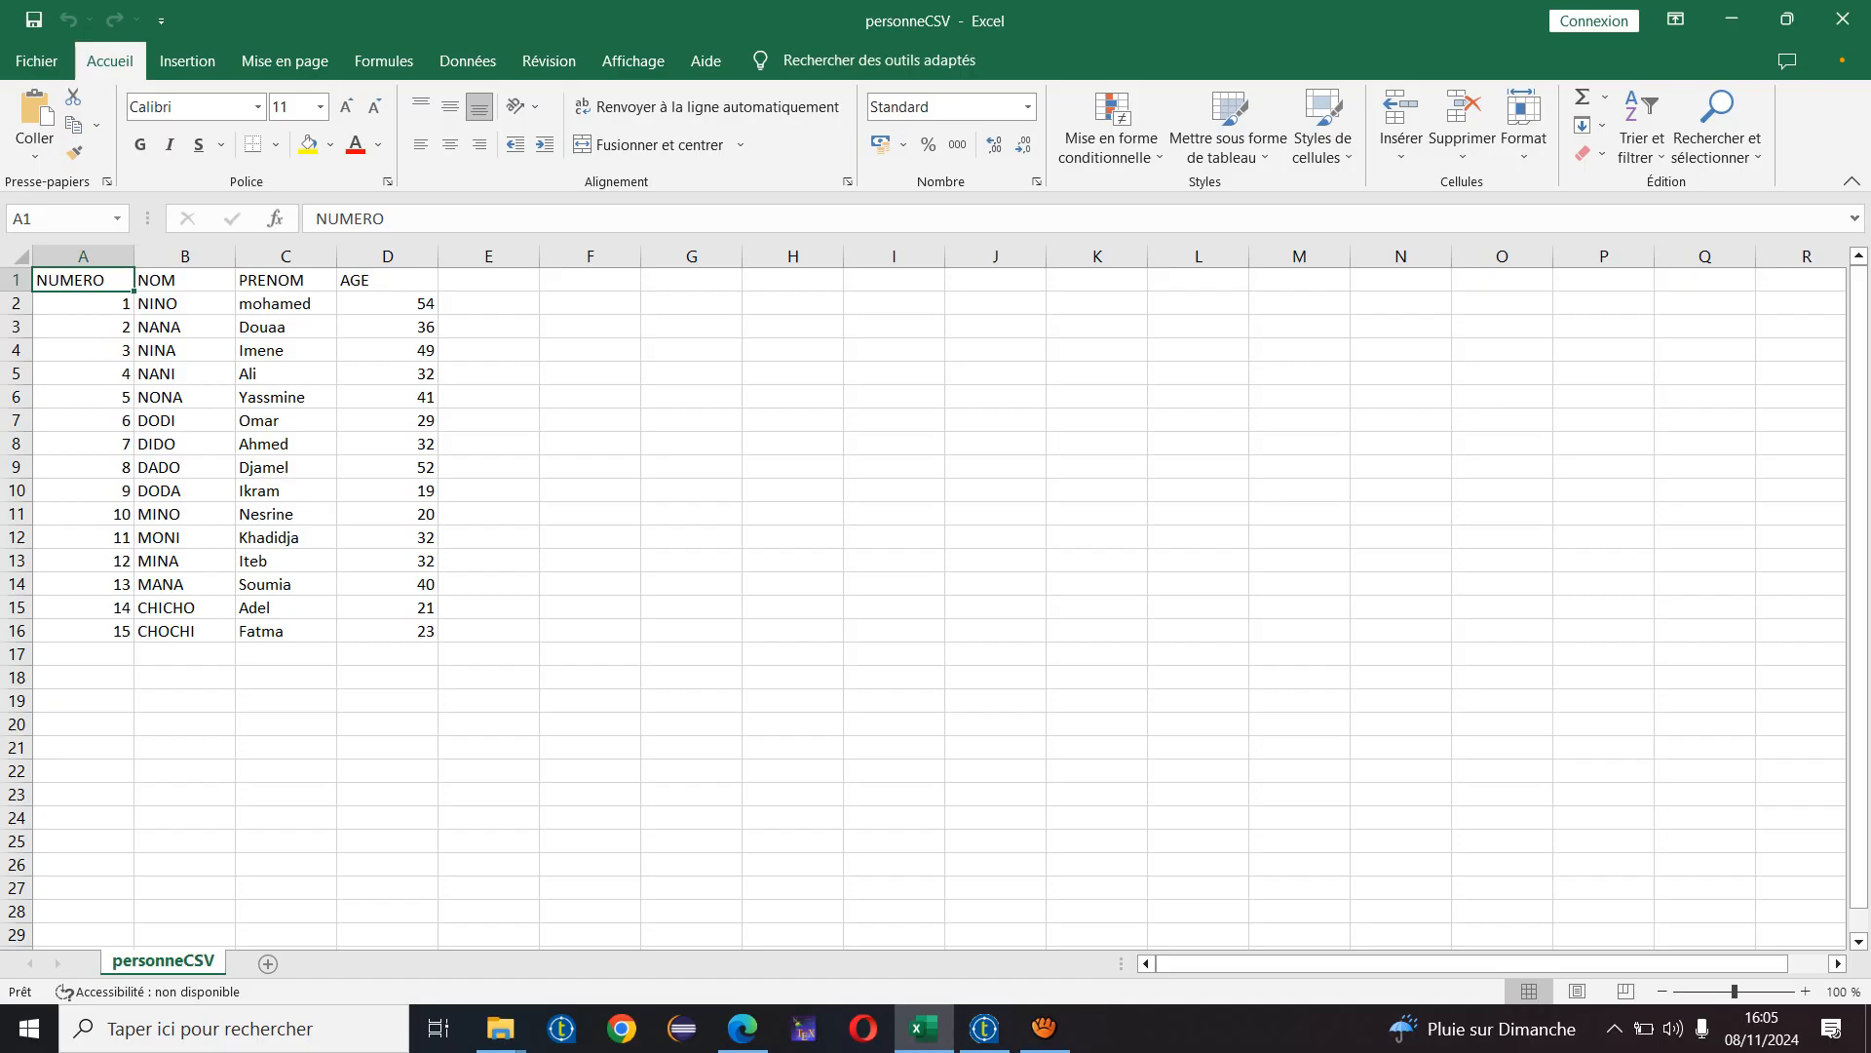
pyautogui.press('Right')
pyautogui.press('Right')
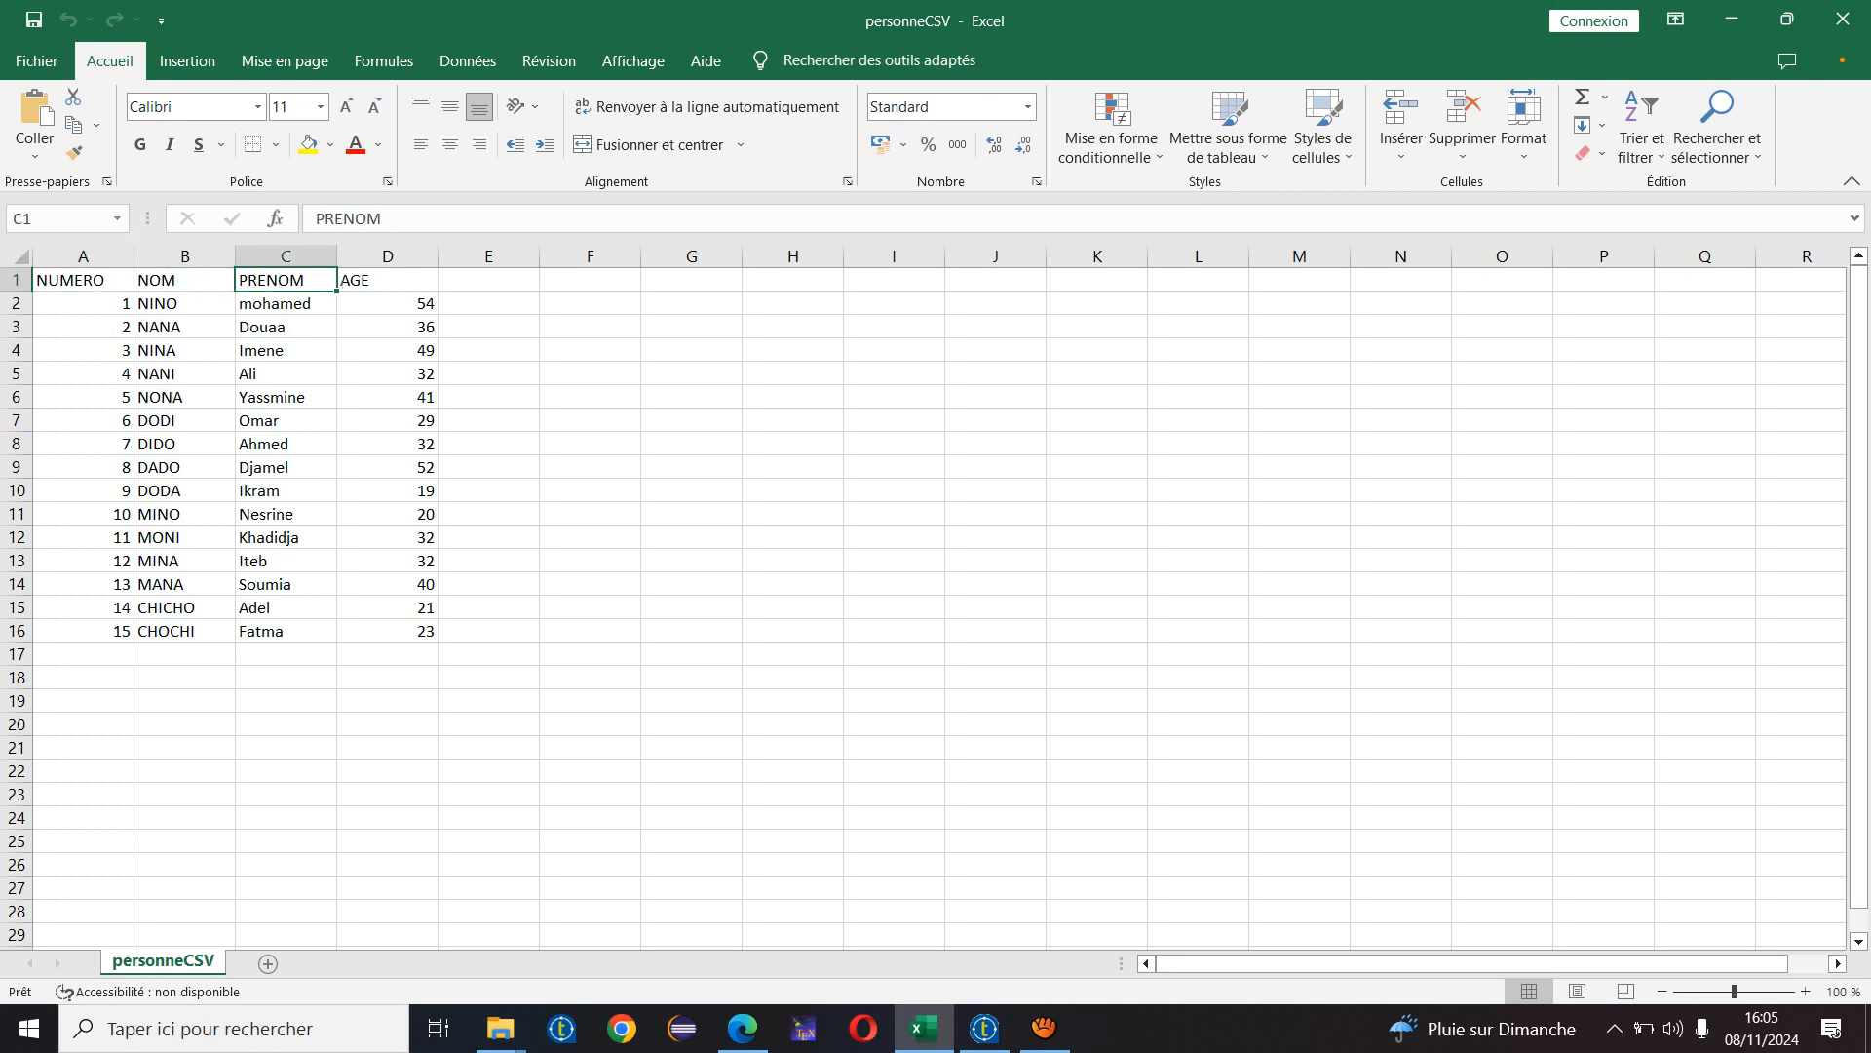
pyautogui.press('Right')
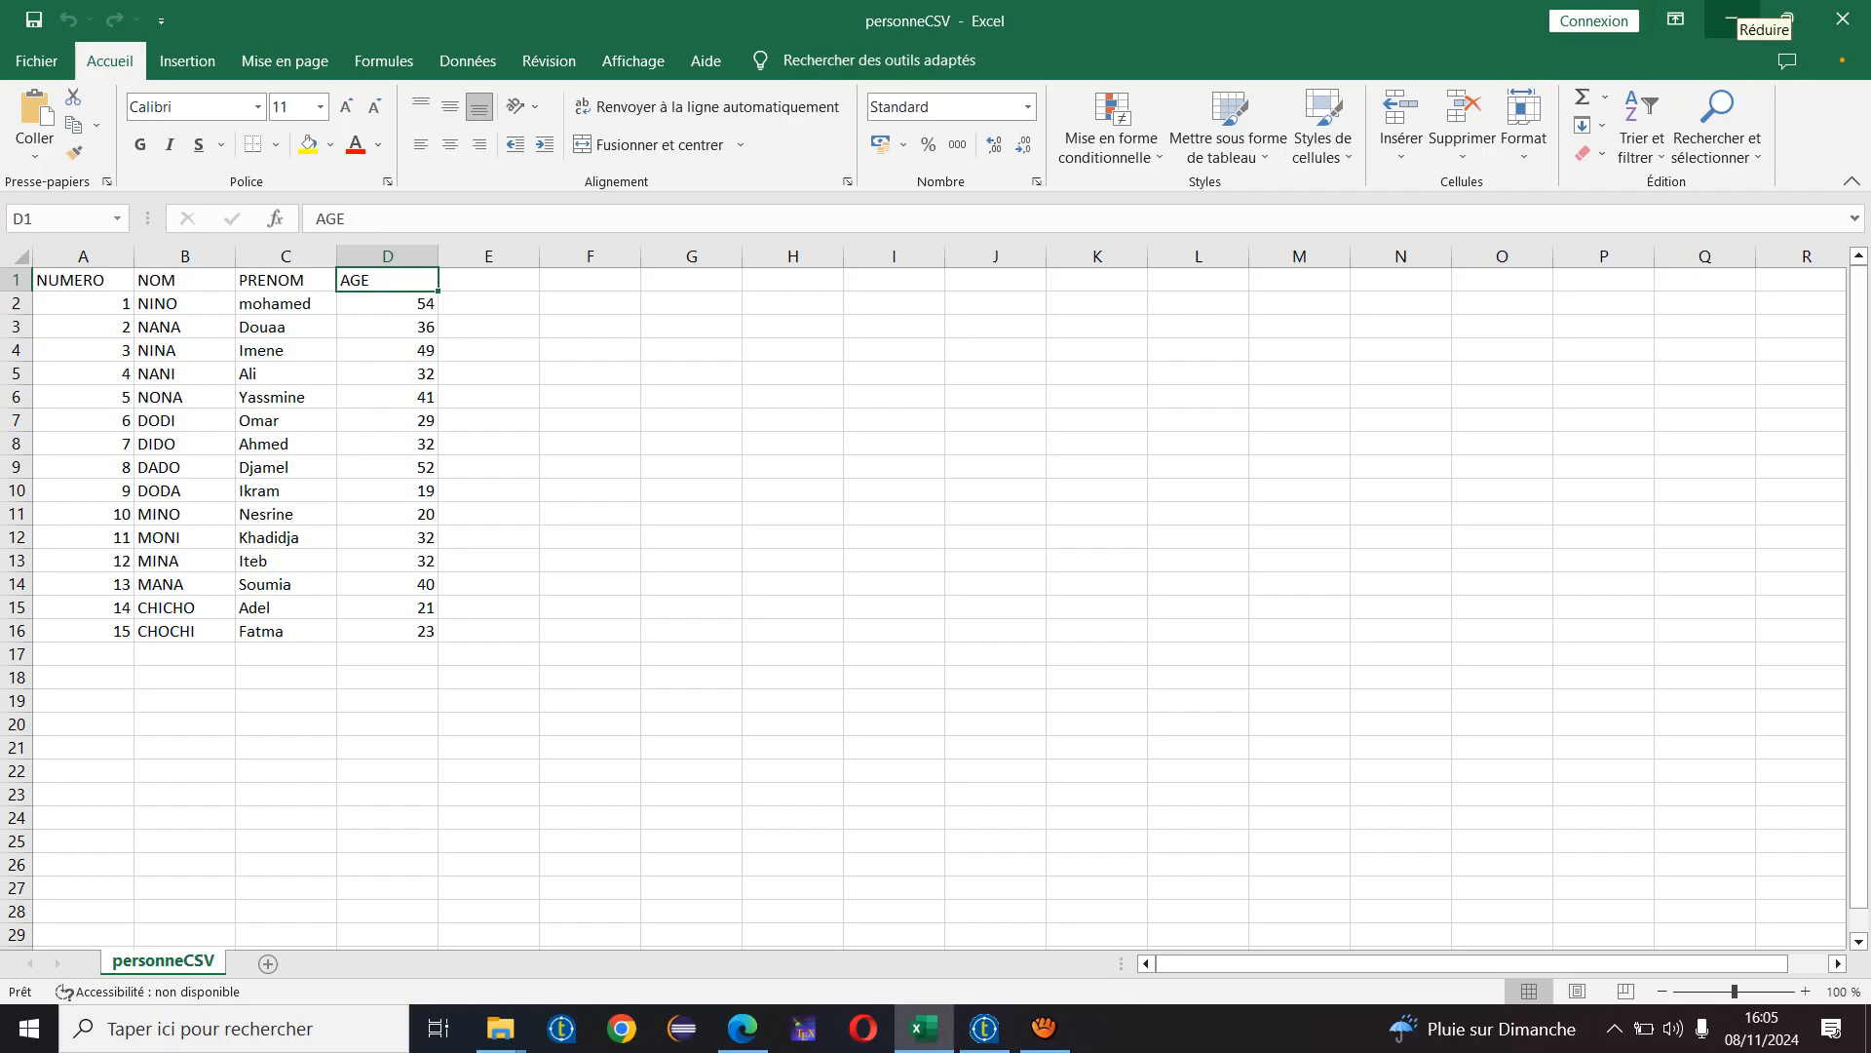
pyautogui.click(1731, 17)
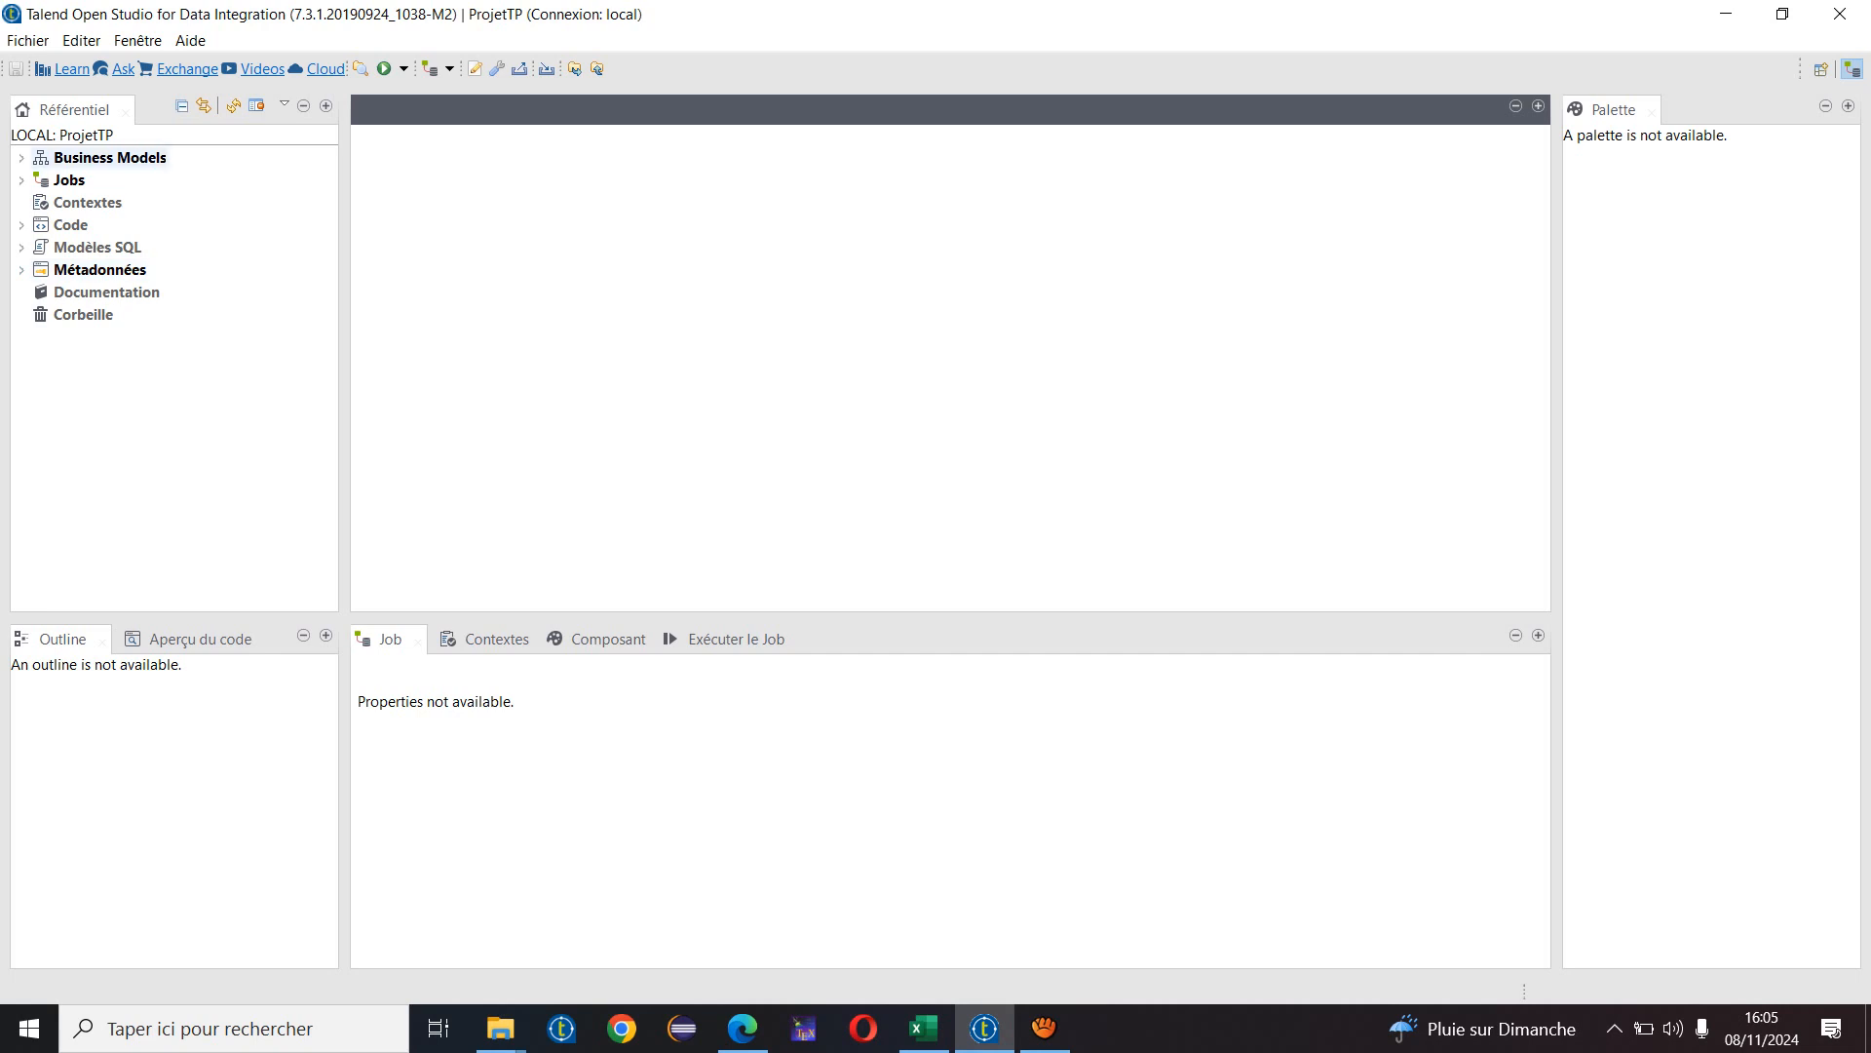
# - Start creating a new delimited file (Fichier délimité) under Métadonnées in the repository
pyautogui.rightClick(68, 267)
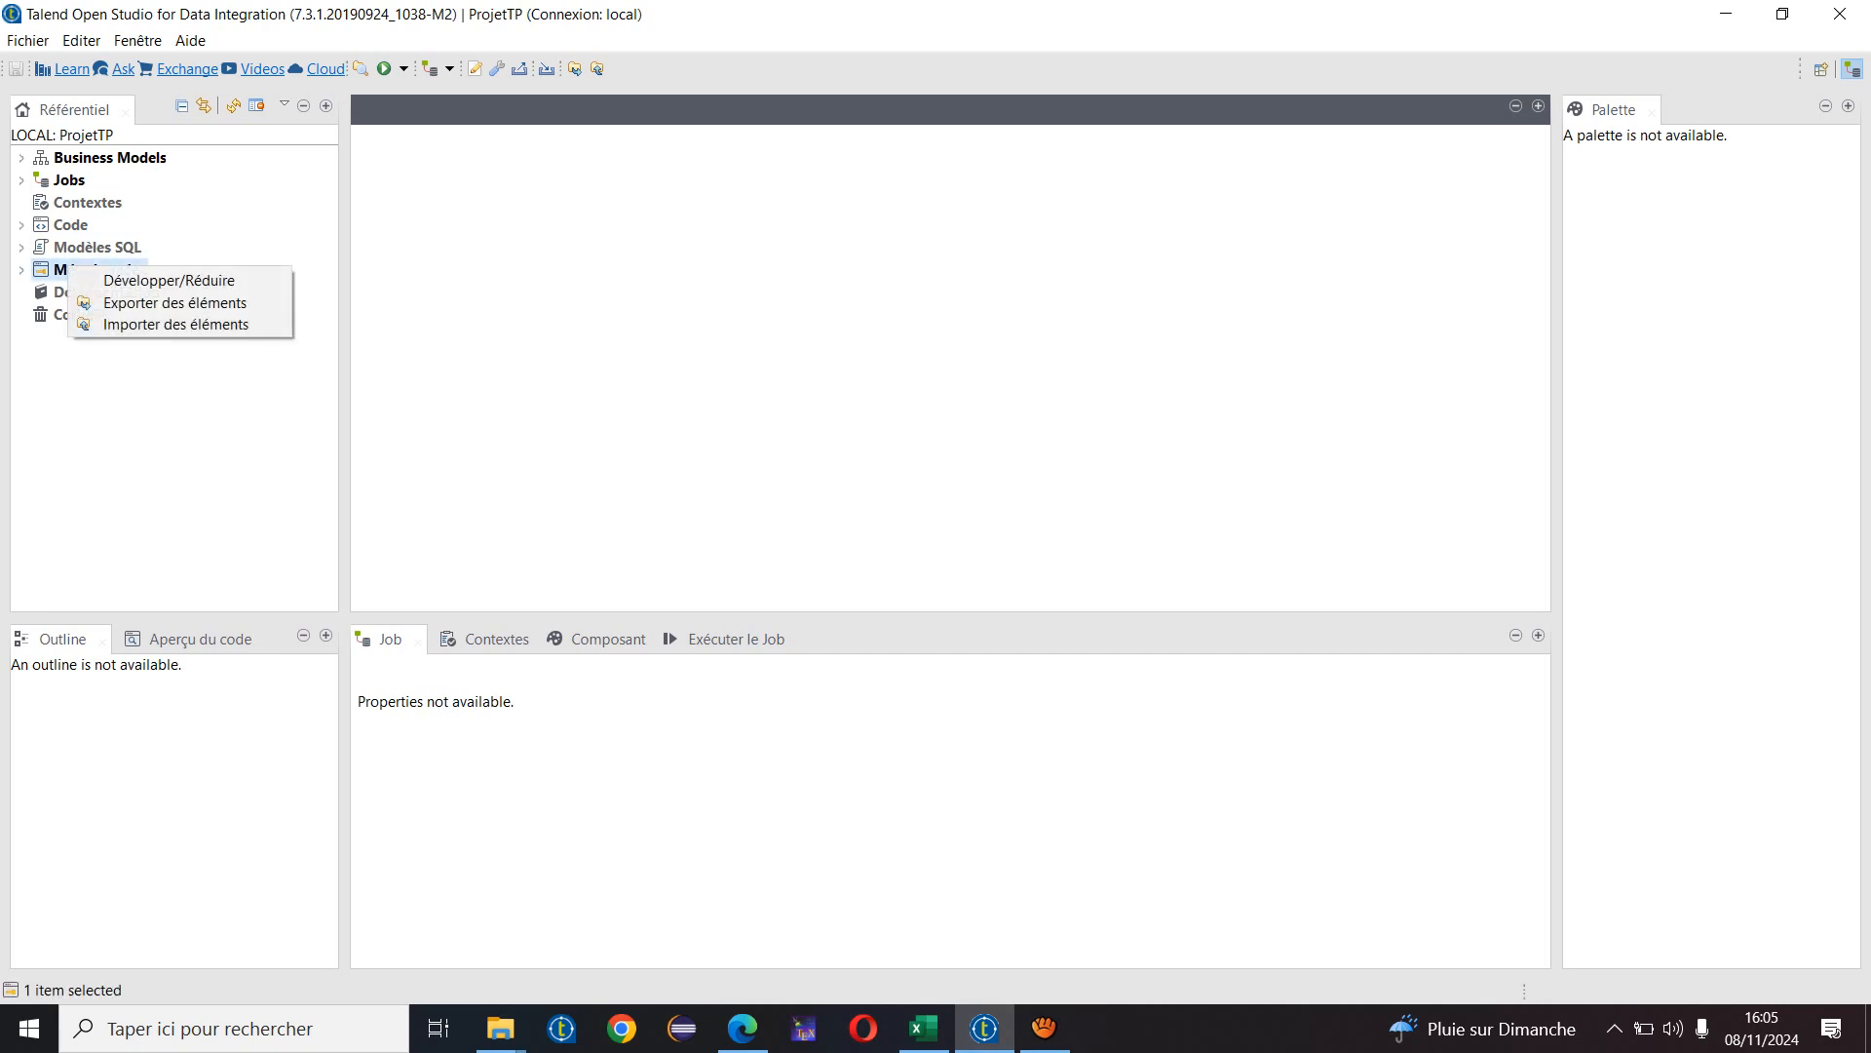
pyautogui.press('Escape')
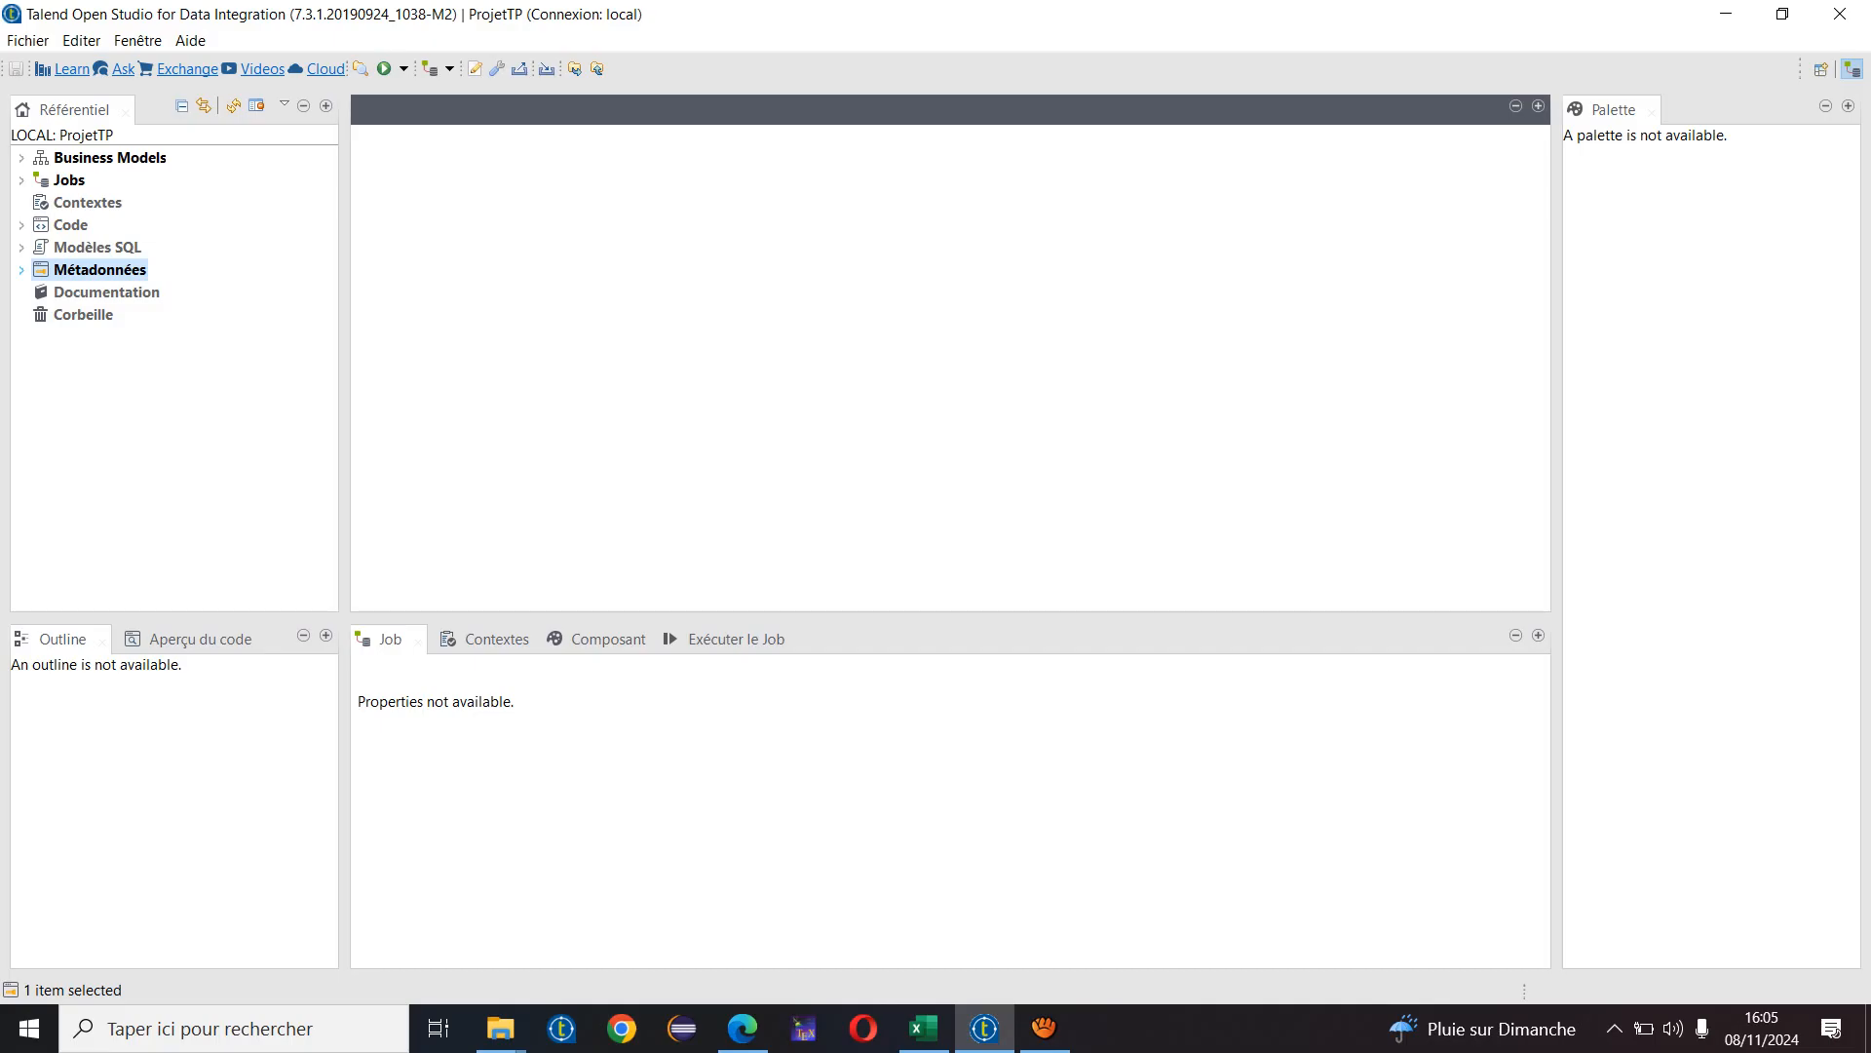
pyautogui.click(21, 270)
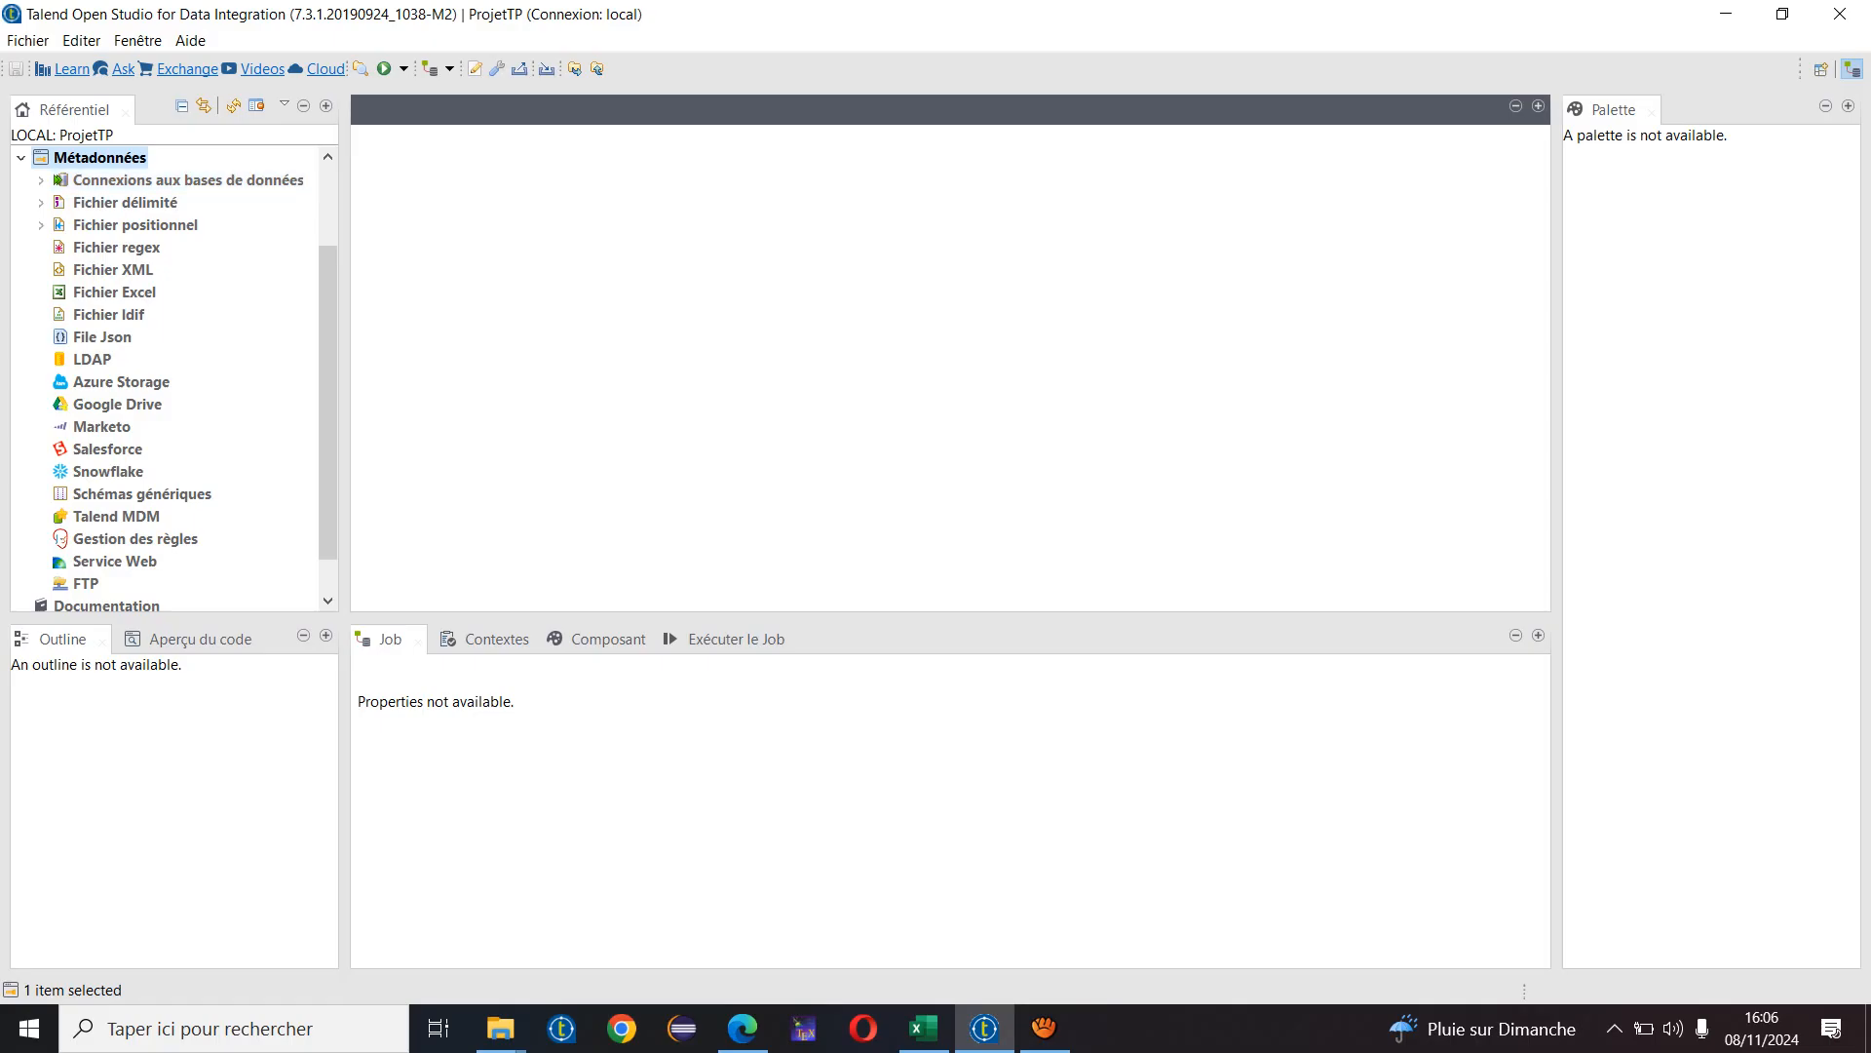
pyautogui.click(923, 1028)
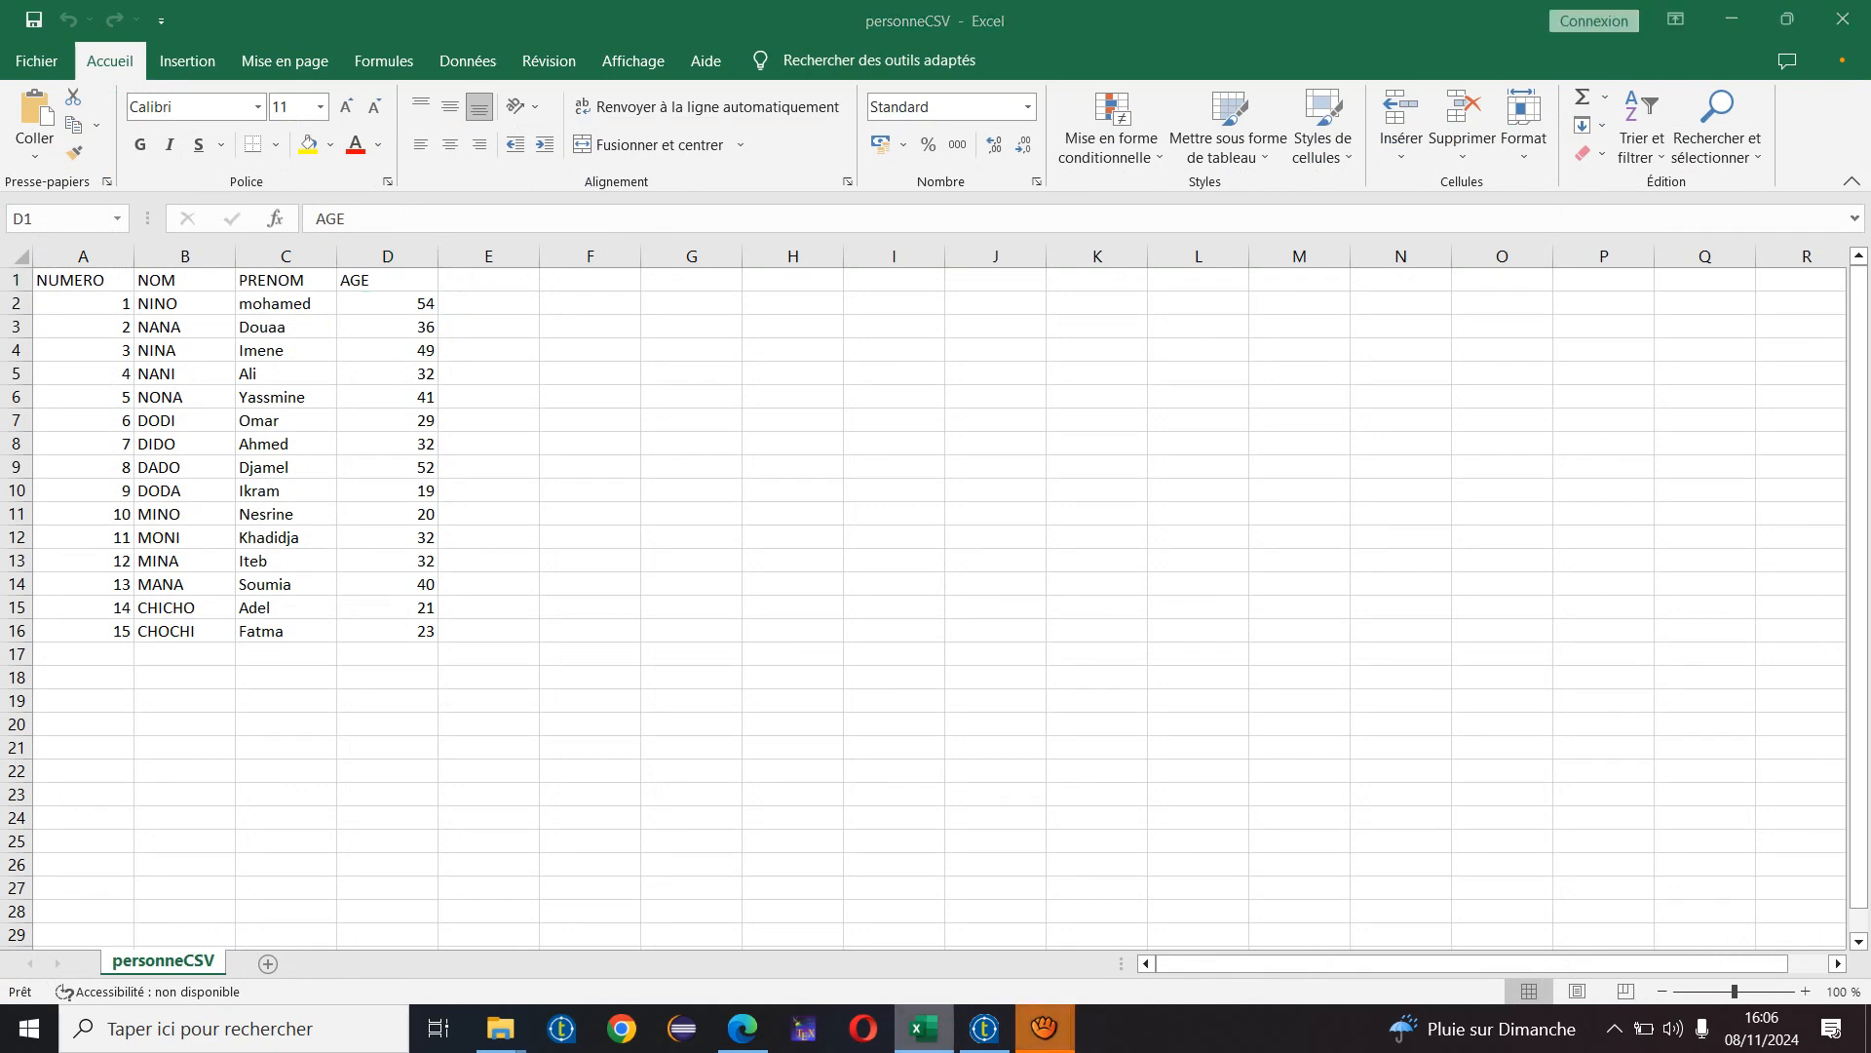
pyautogui.click(923, 1028)
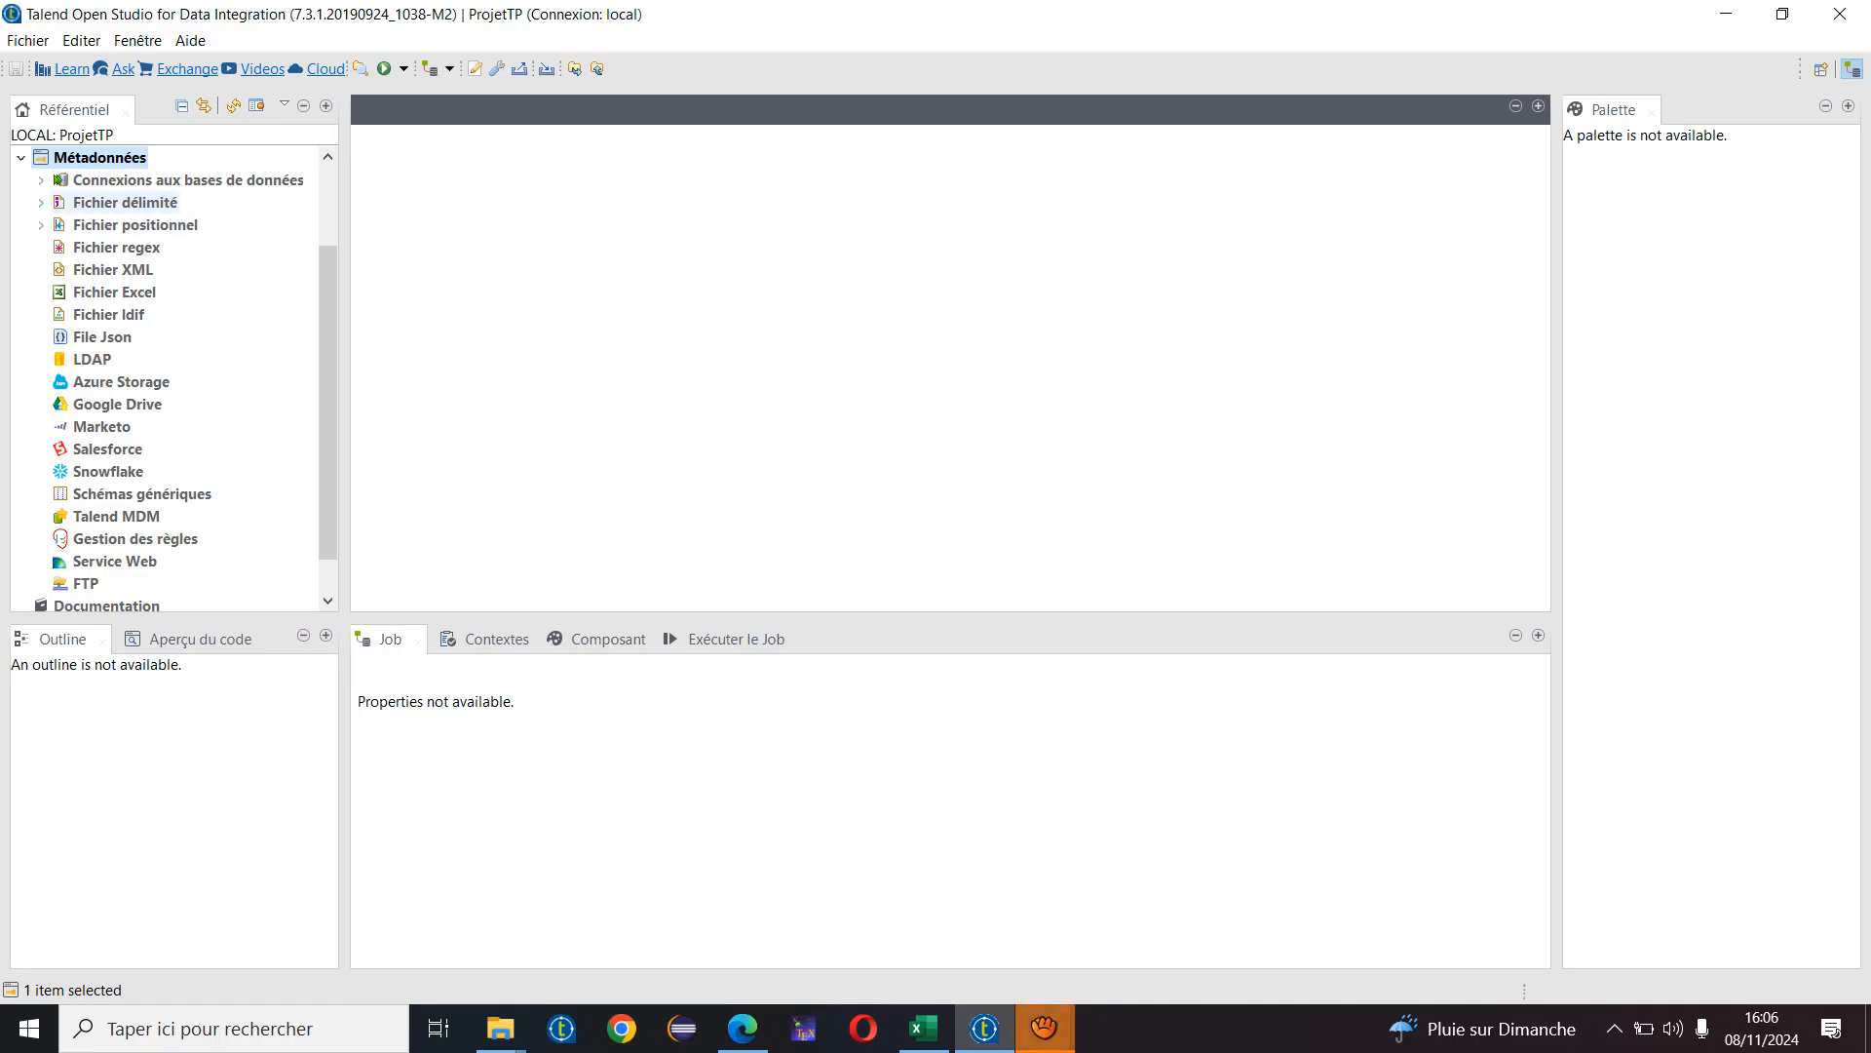
pyautogui.rightClick(103, 204)
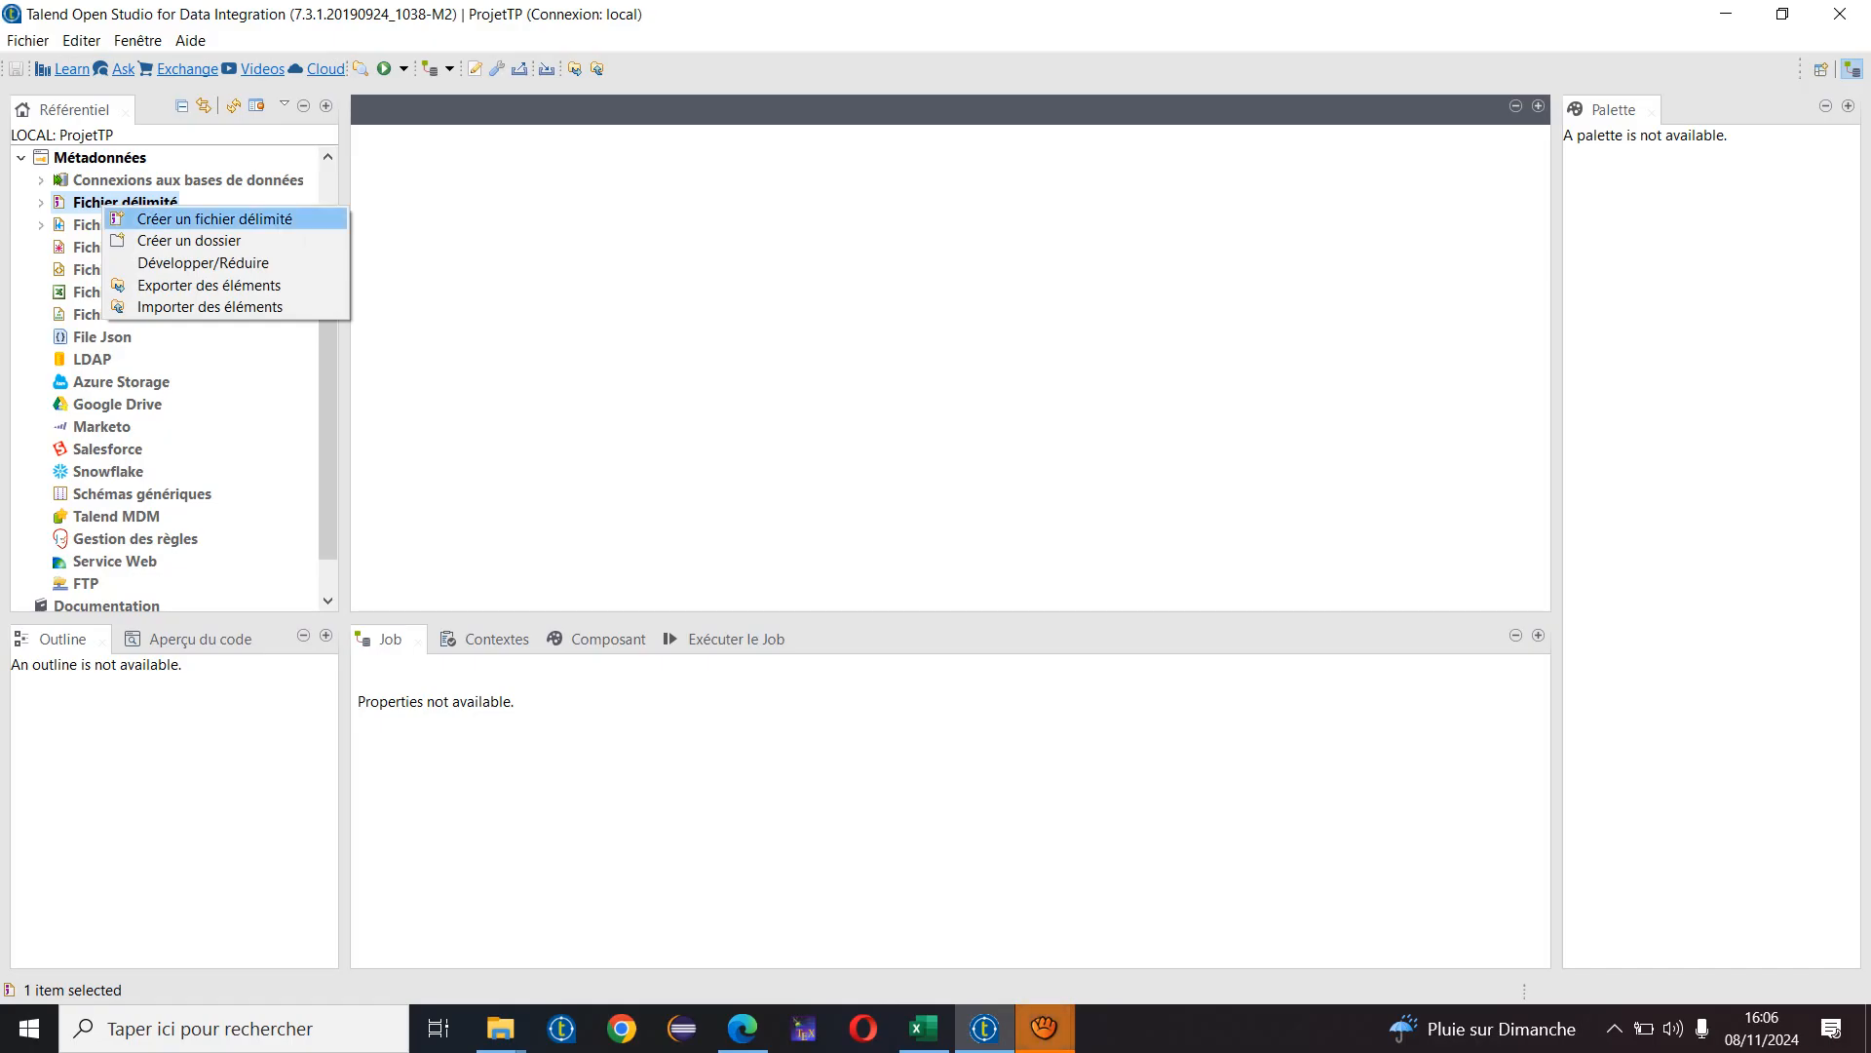
pyautogui.click(214, 218)
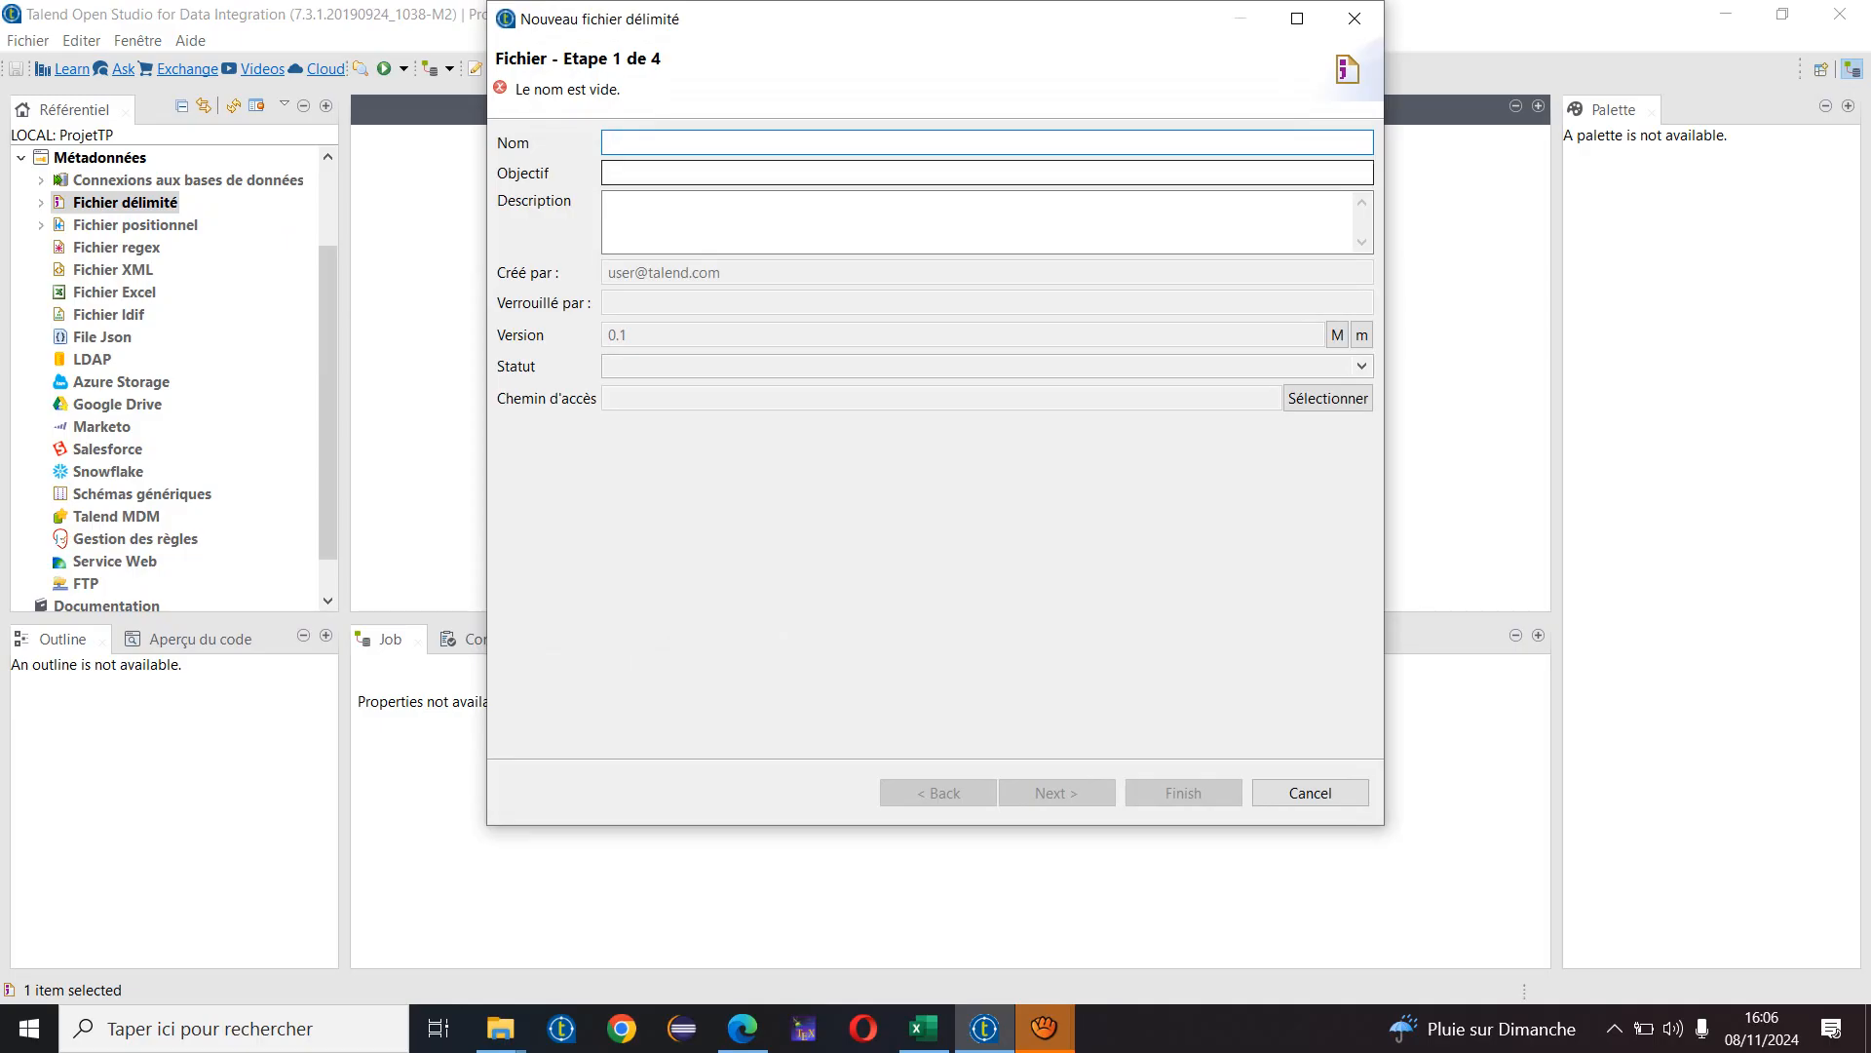
pyautogui.click(1044, 1029)
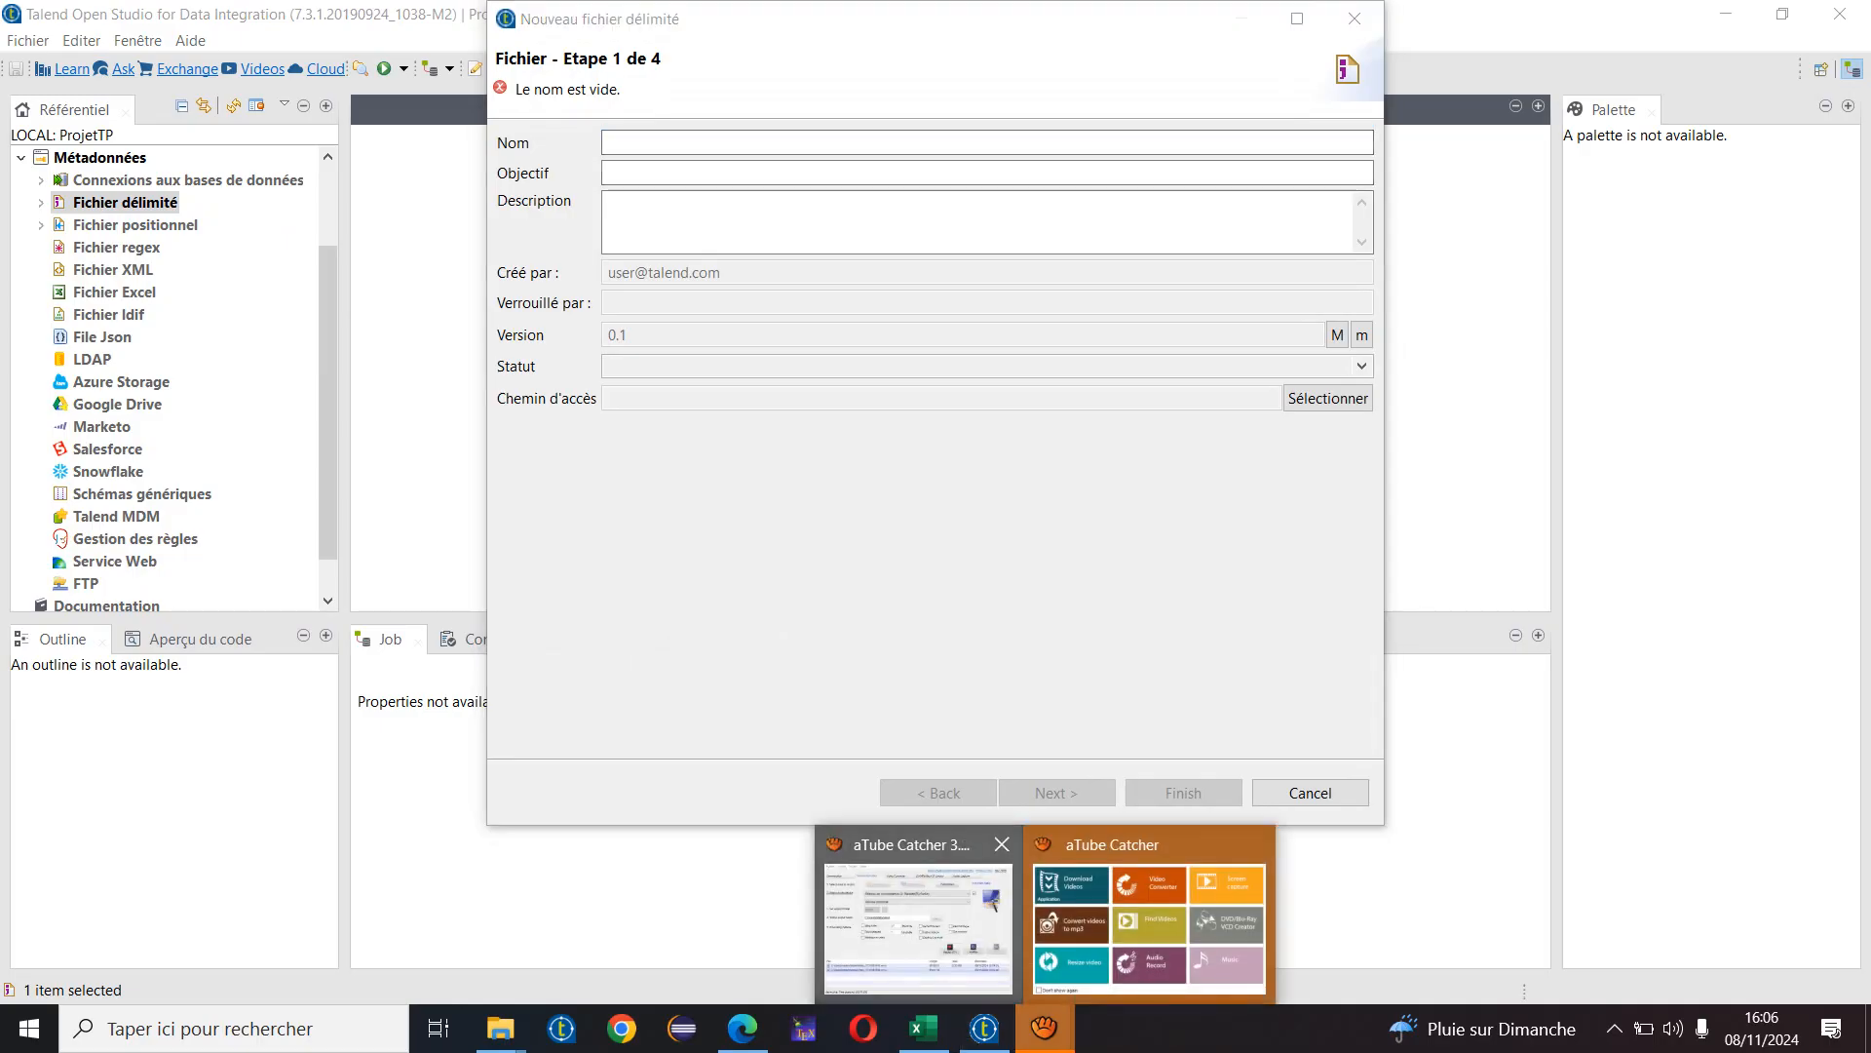
pyautogui.click(1149, 926)
pyautogui.hotkey('alt', 'Tab')
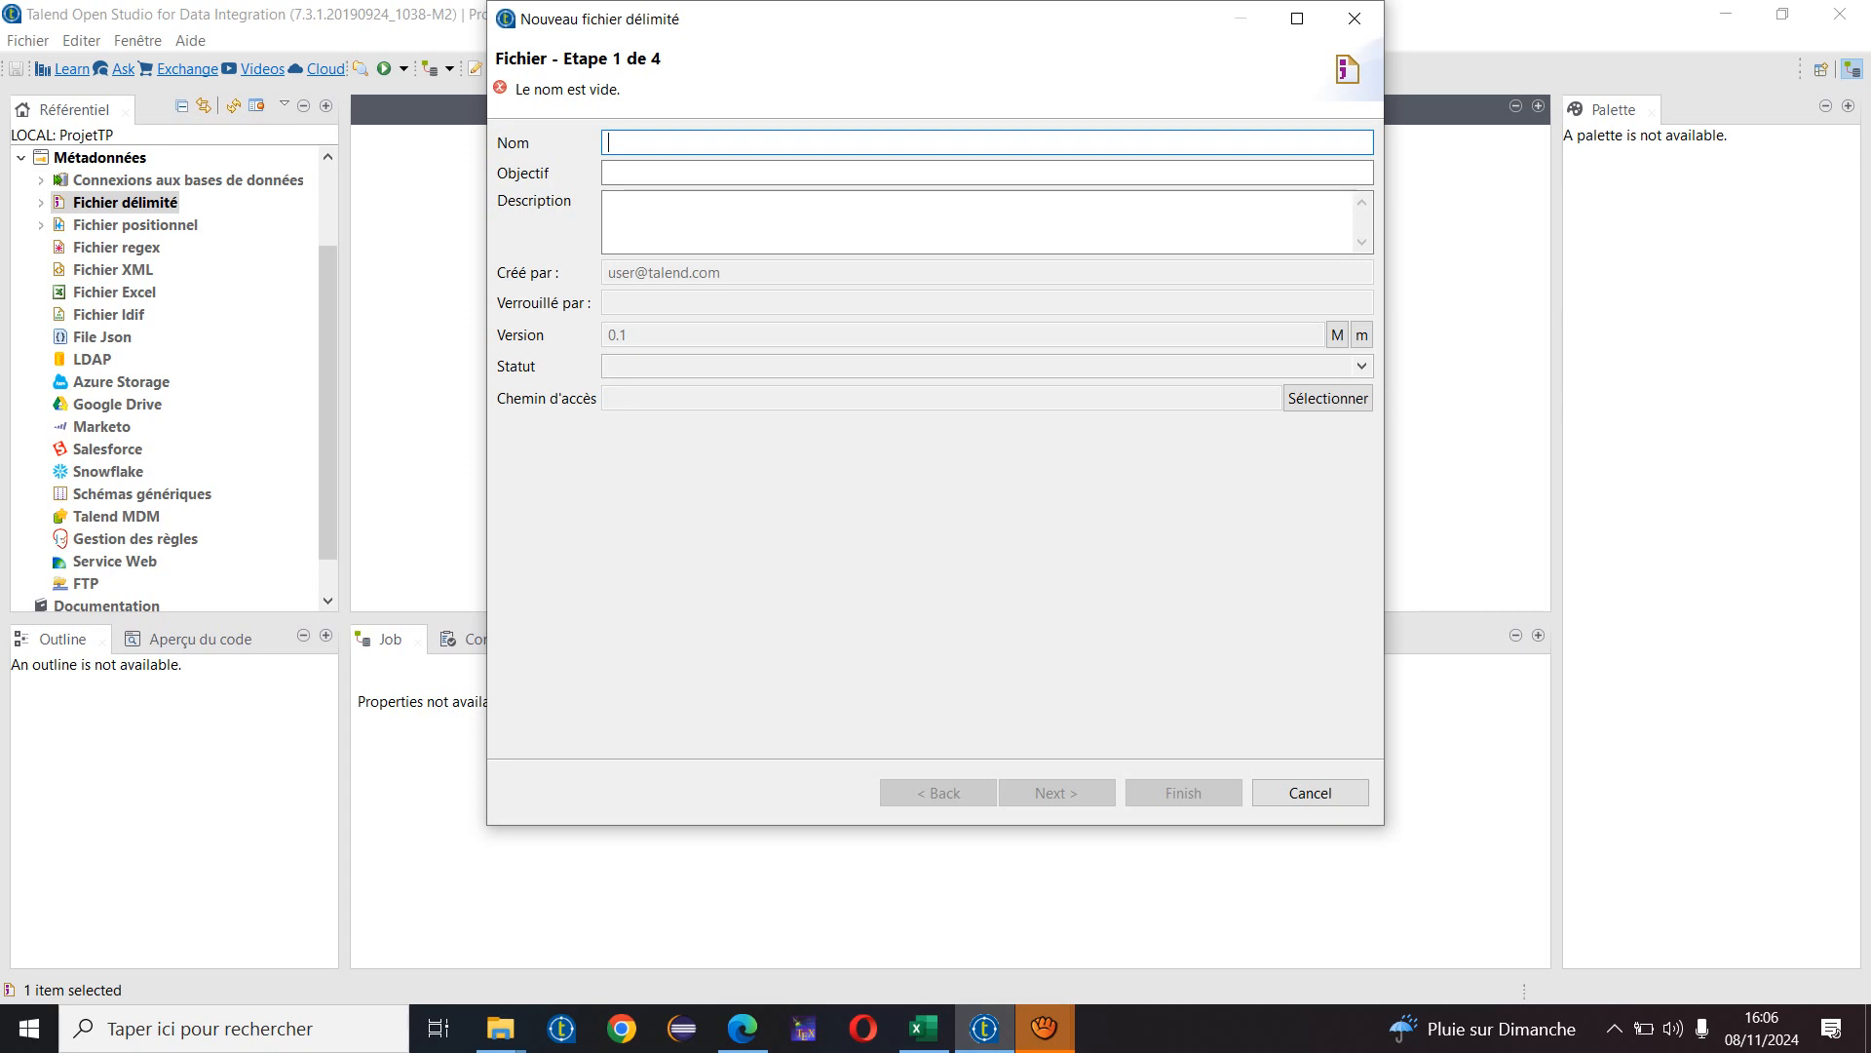
# - Name the new delimited file personne and continue to the file path settings
pyautogui.write('p')
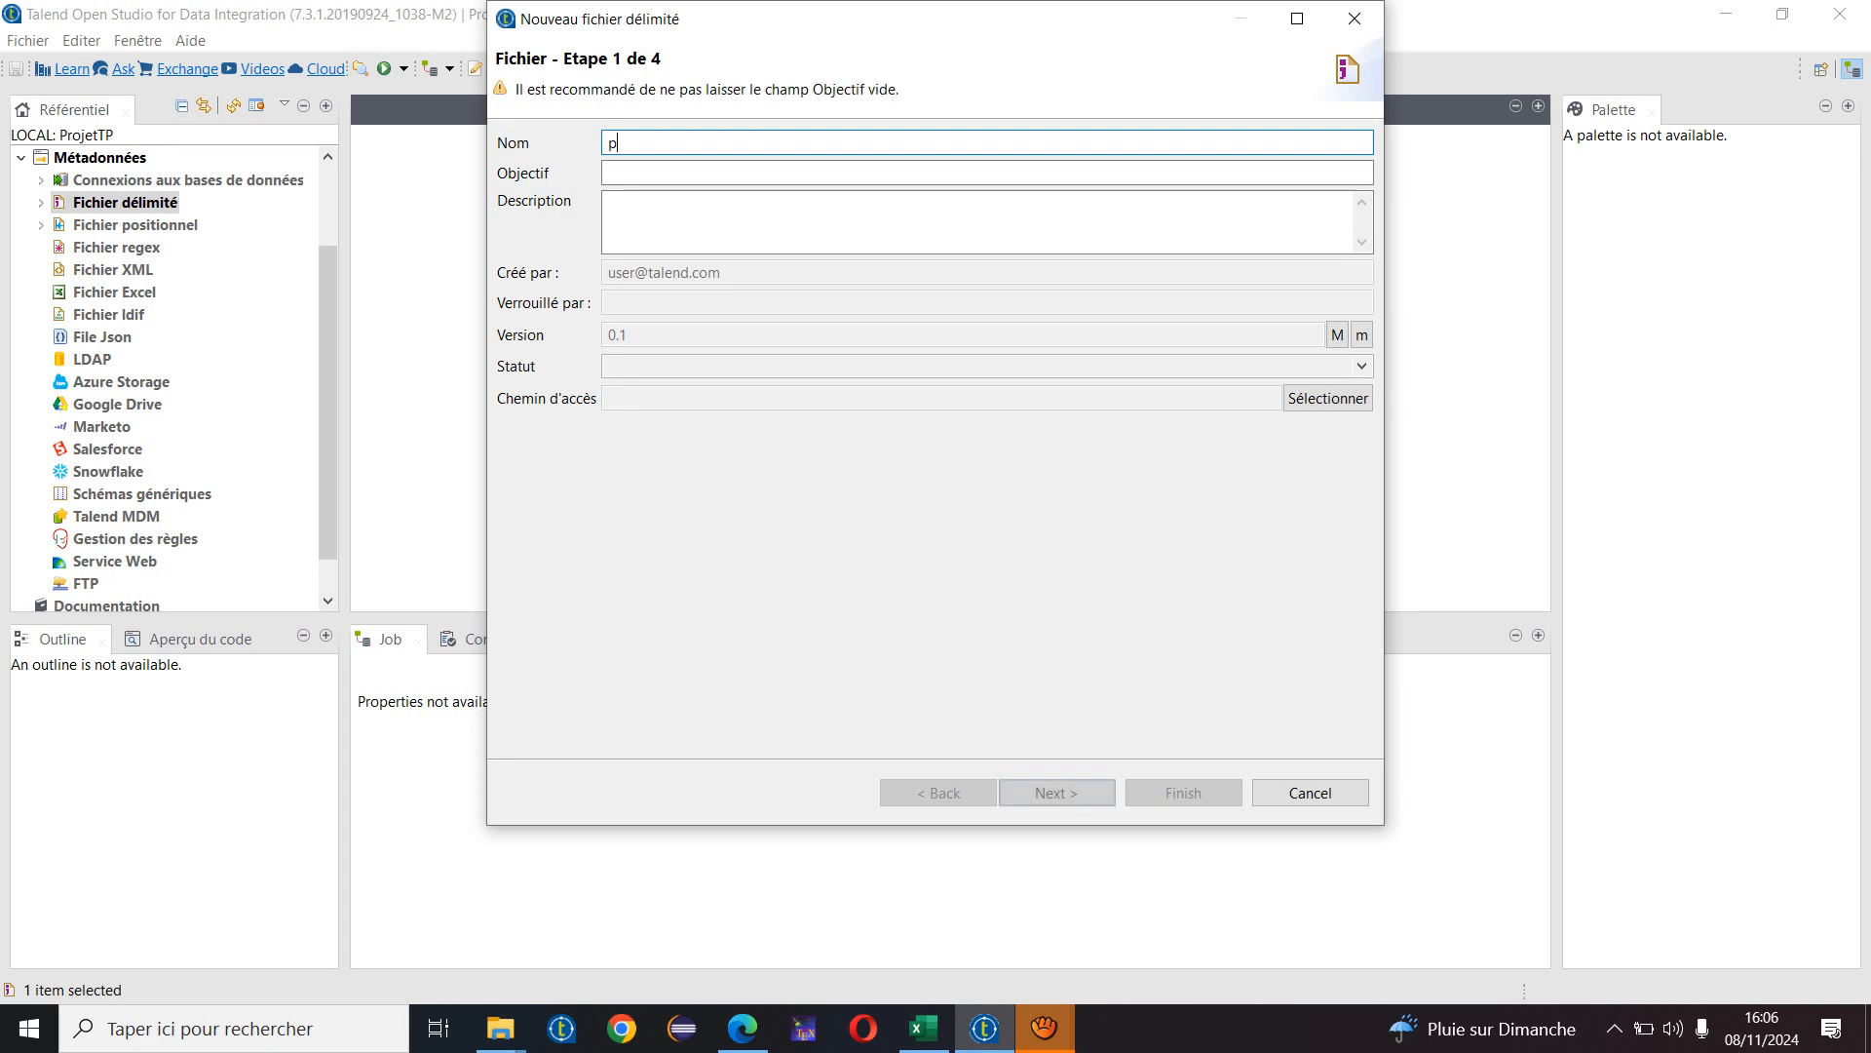
pyautogui.write('ersonne')
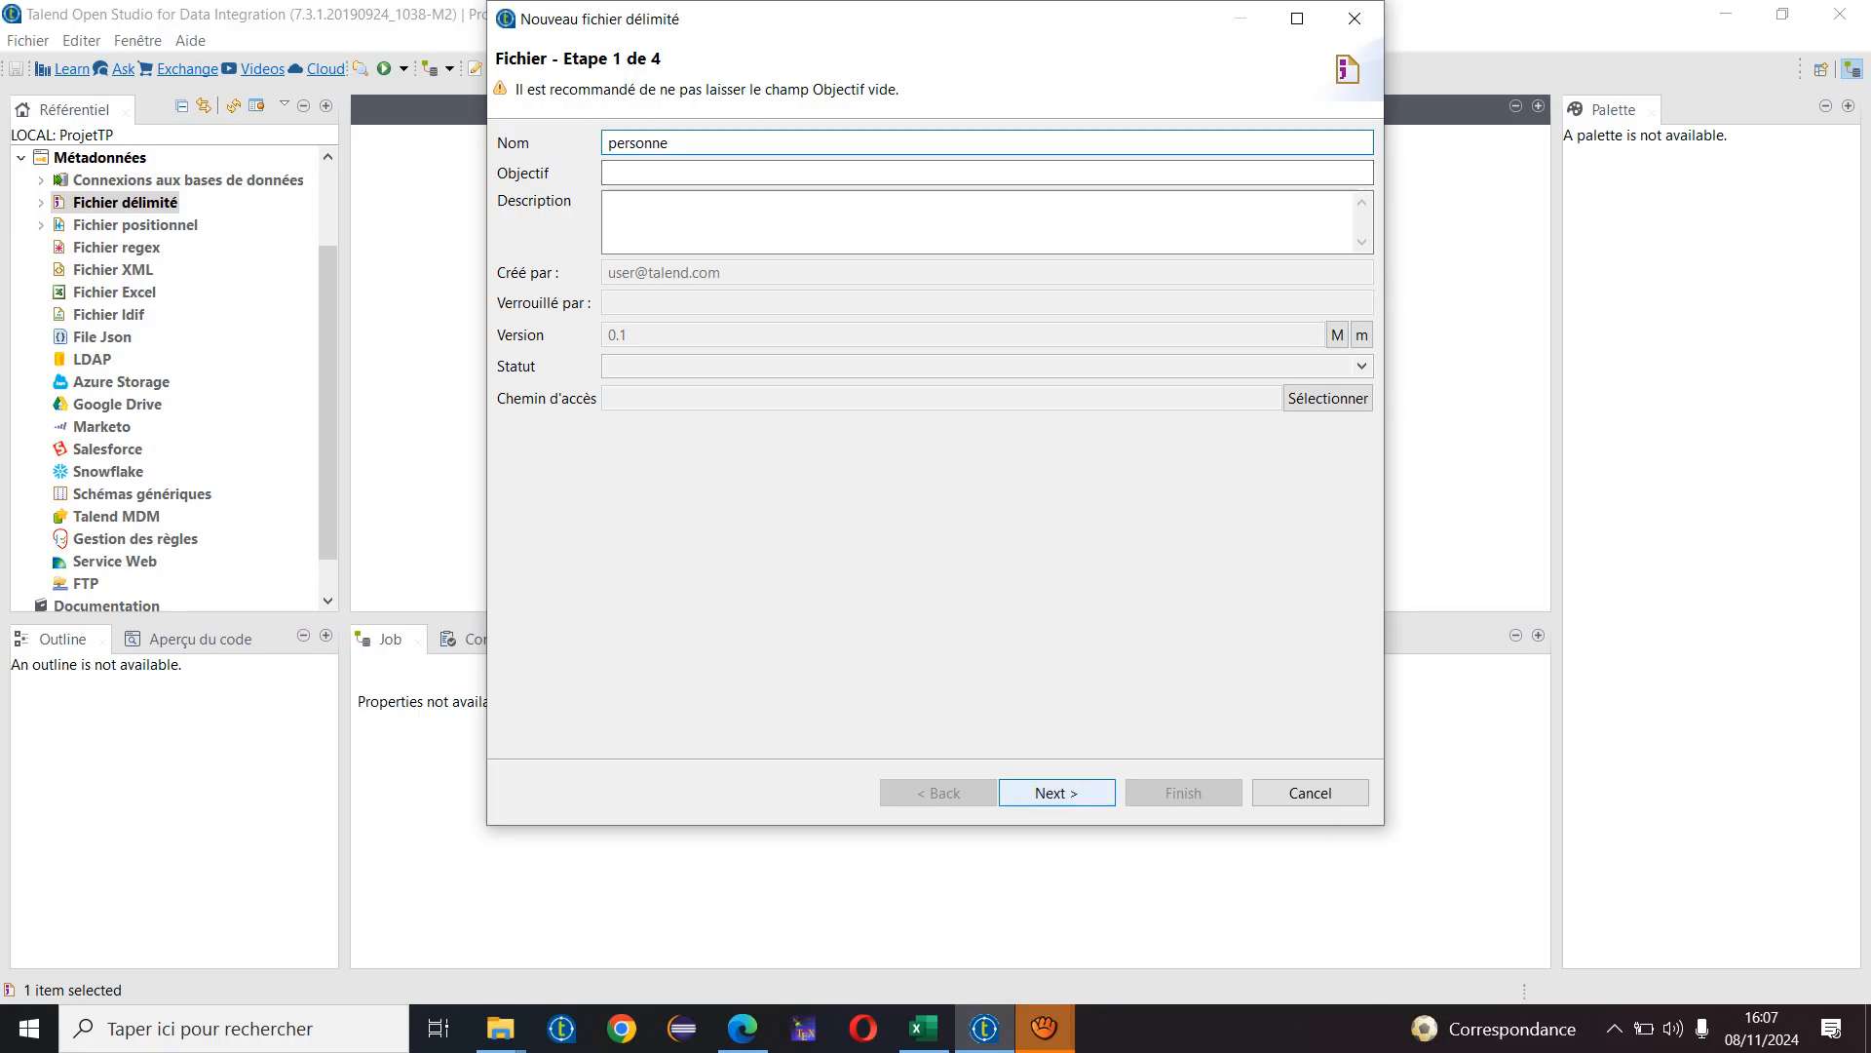
pyautogui.press('Return')
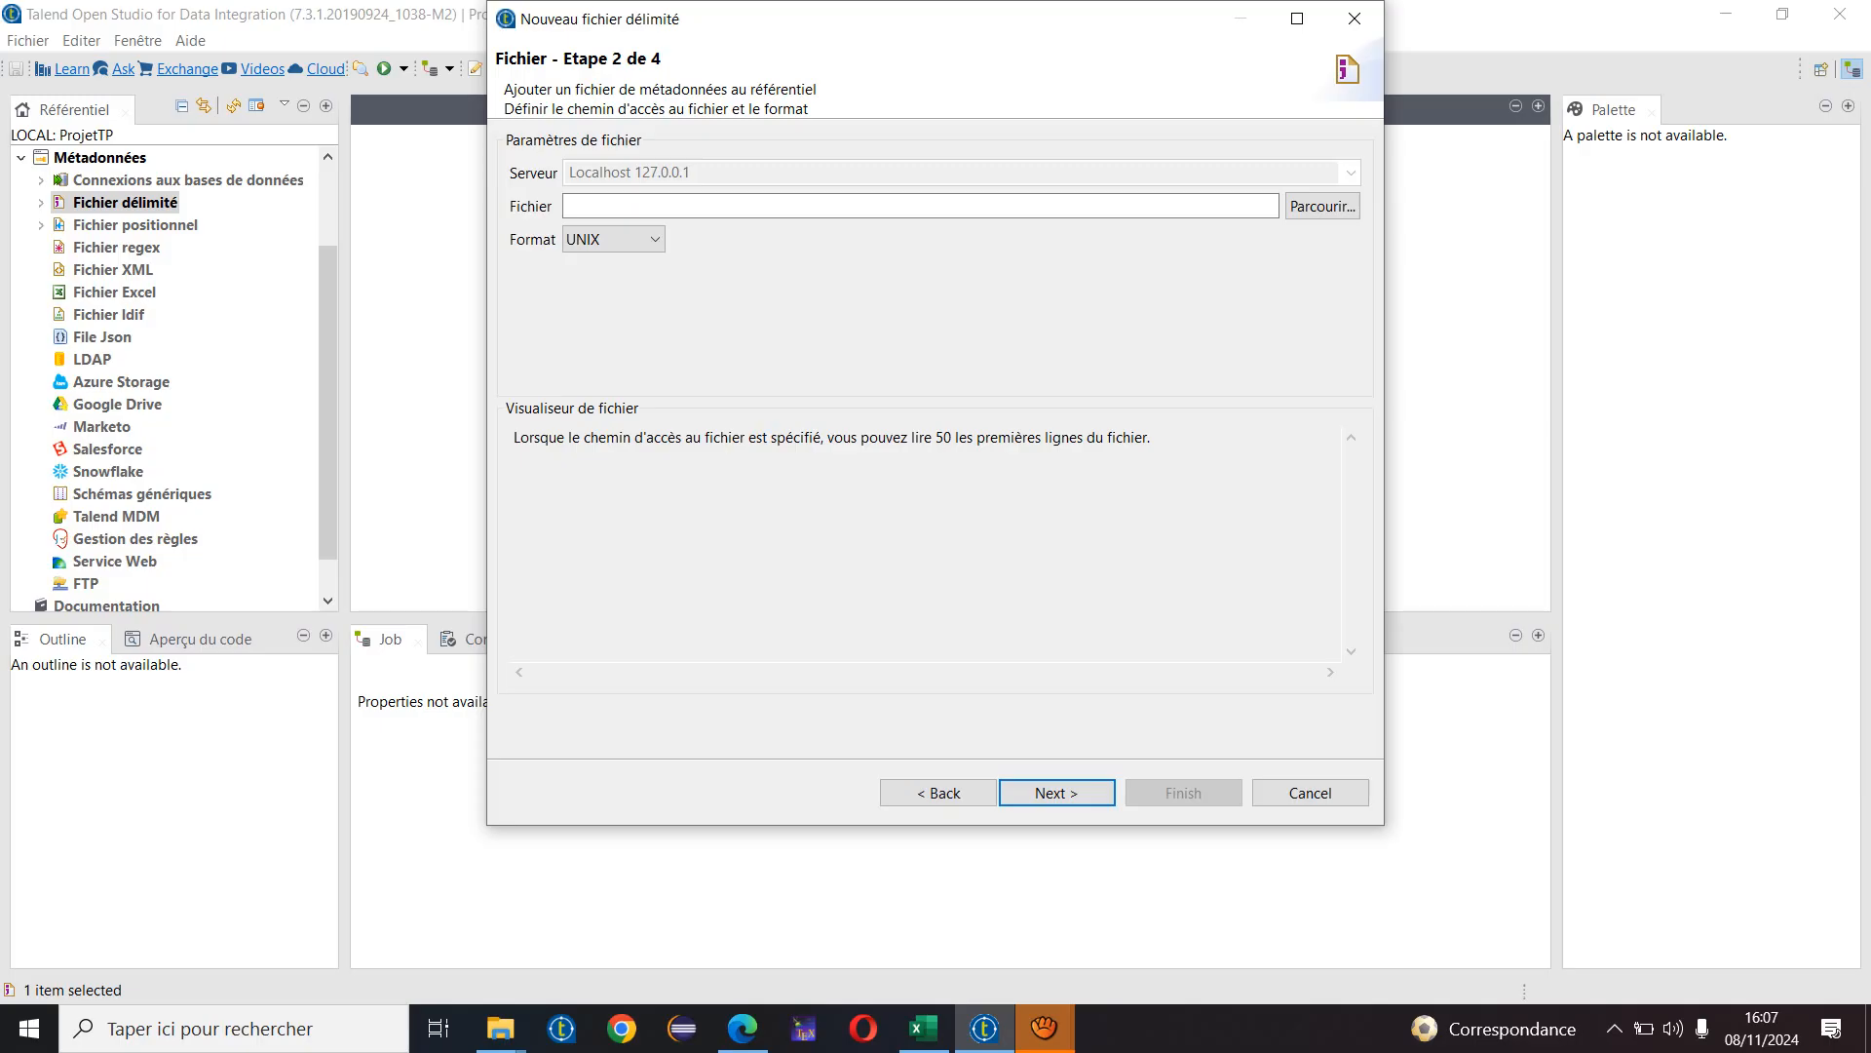
# - Choose personneCSV from the mon cours/Atelier Talend folder as the source file
pyautogui.click(1323, 206)
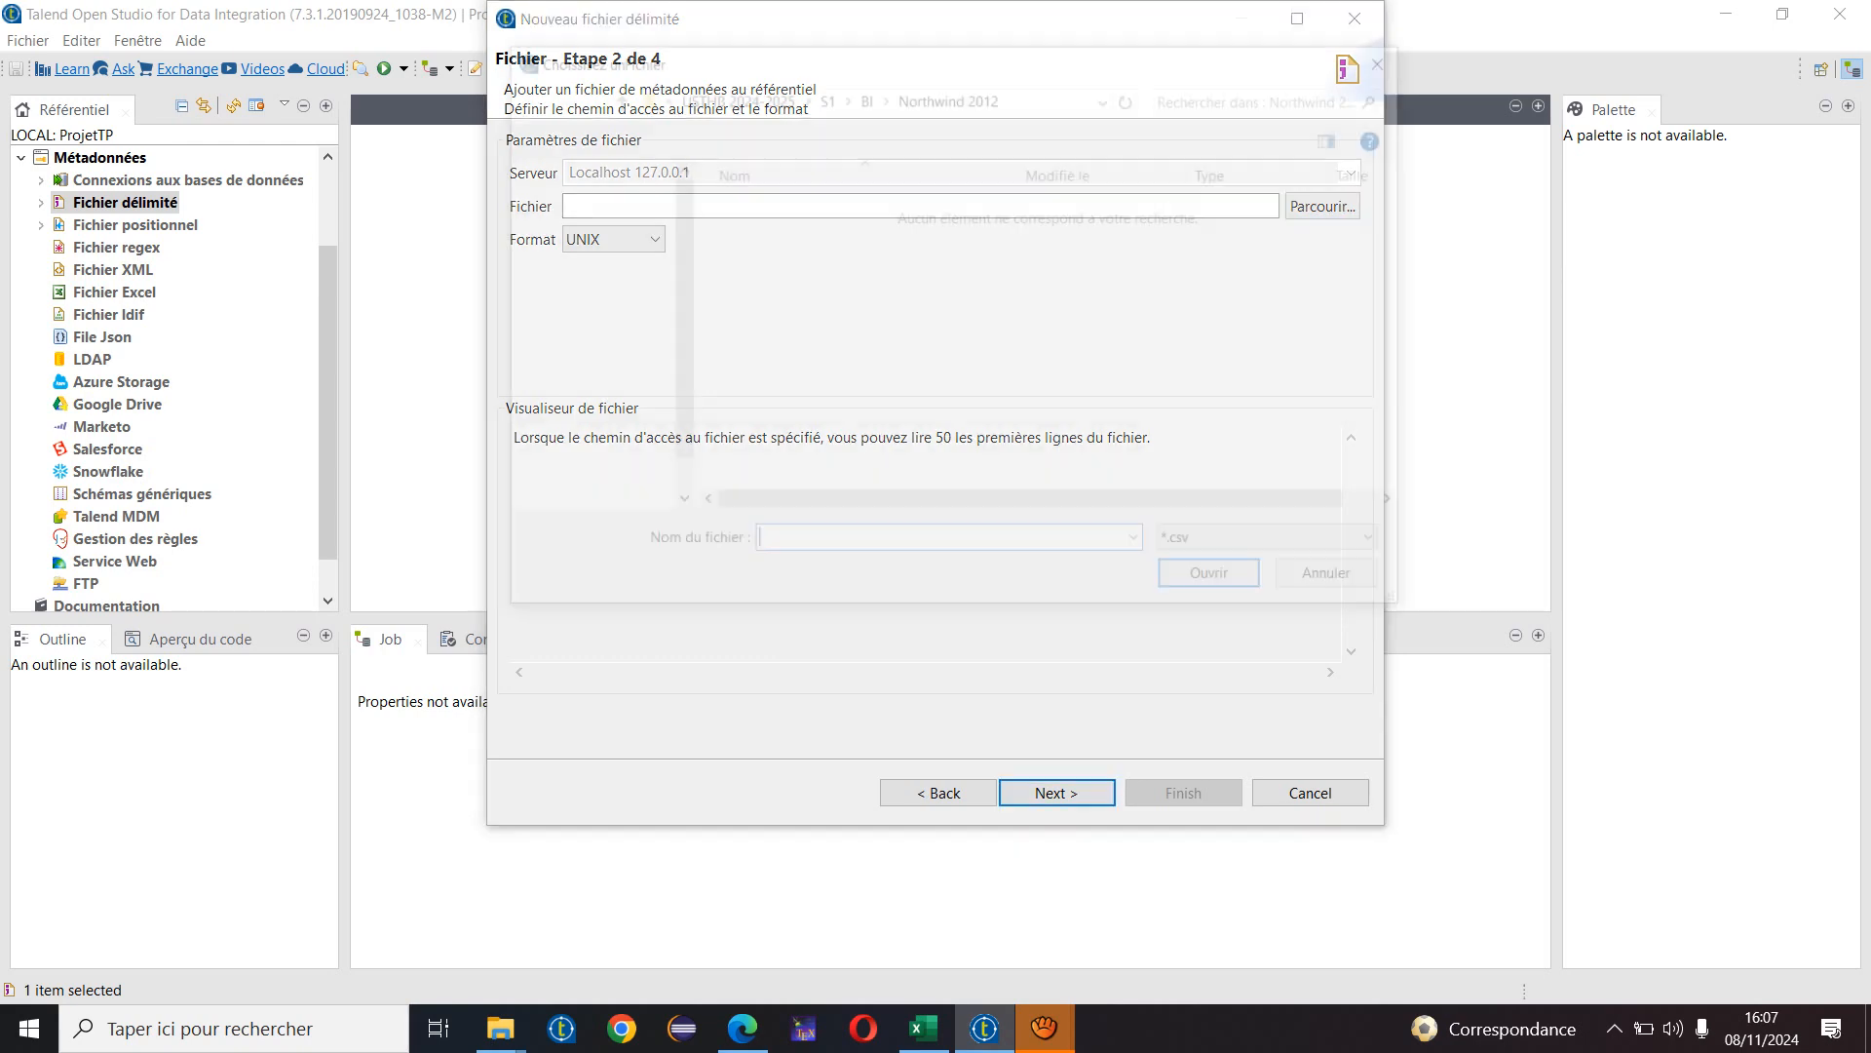
pyautogui.click(865, 94)
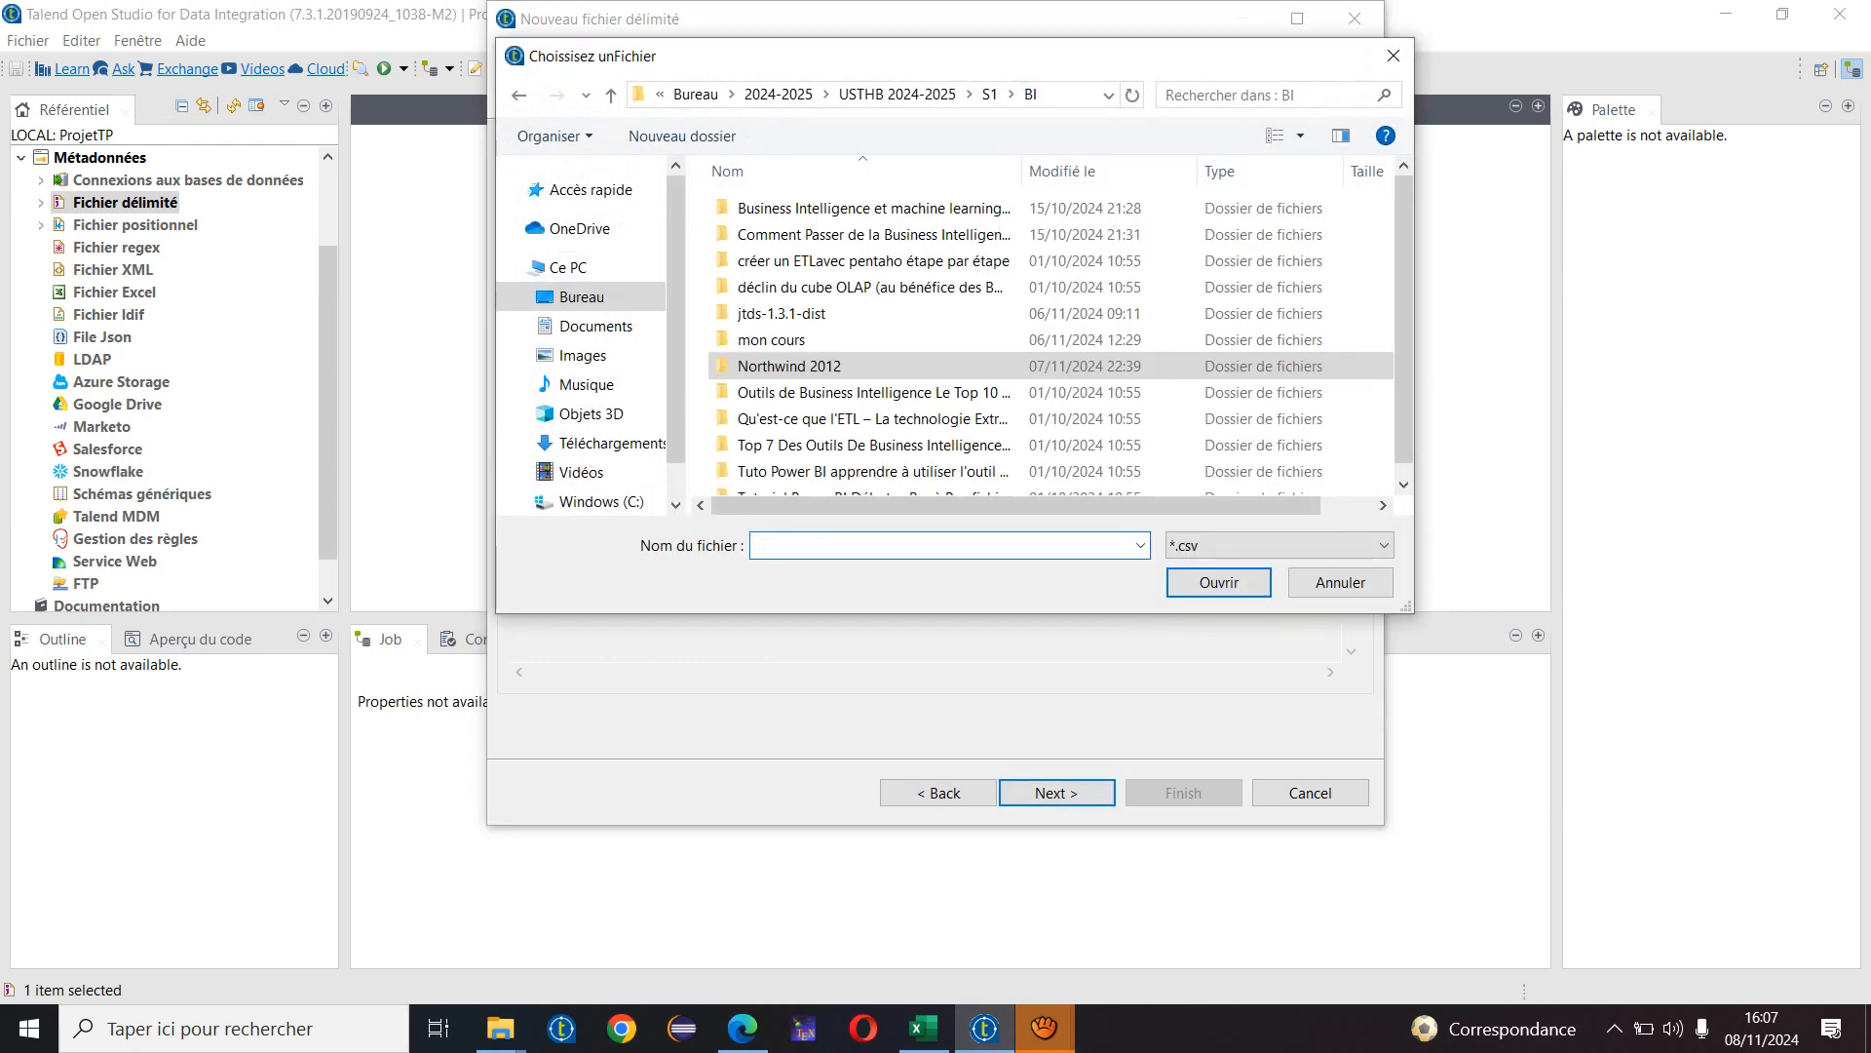
pyautogui.doubleClick(779, 338)
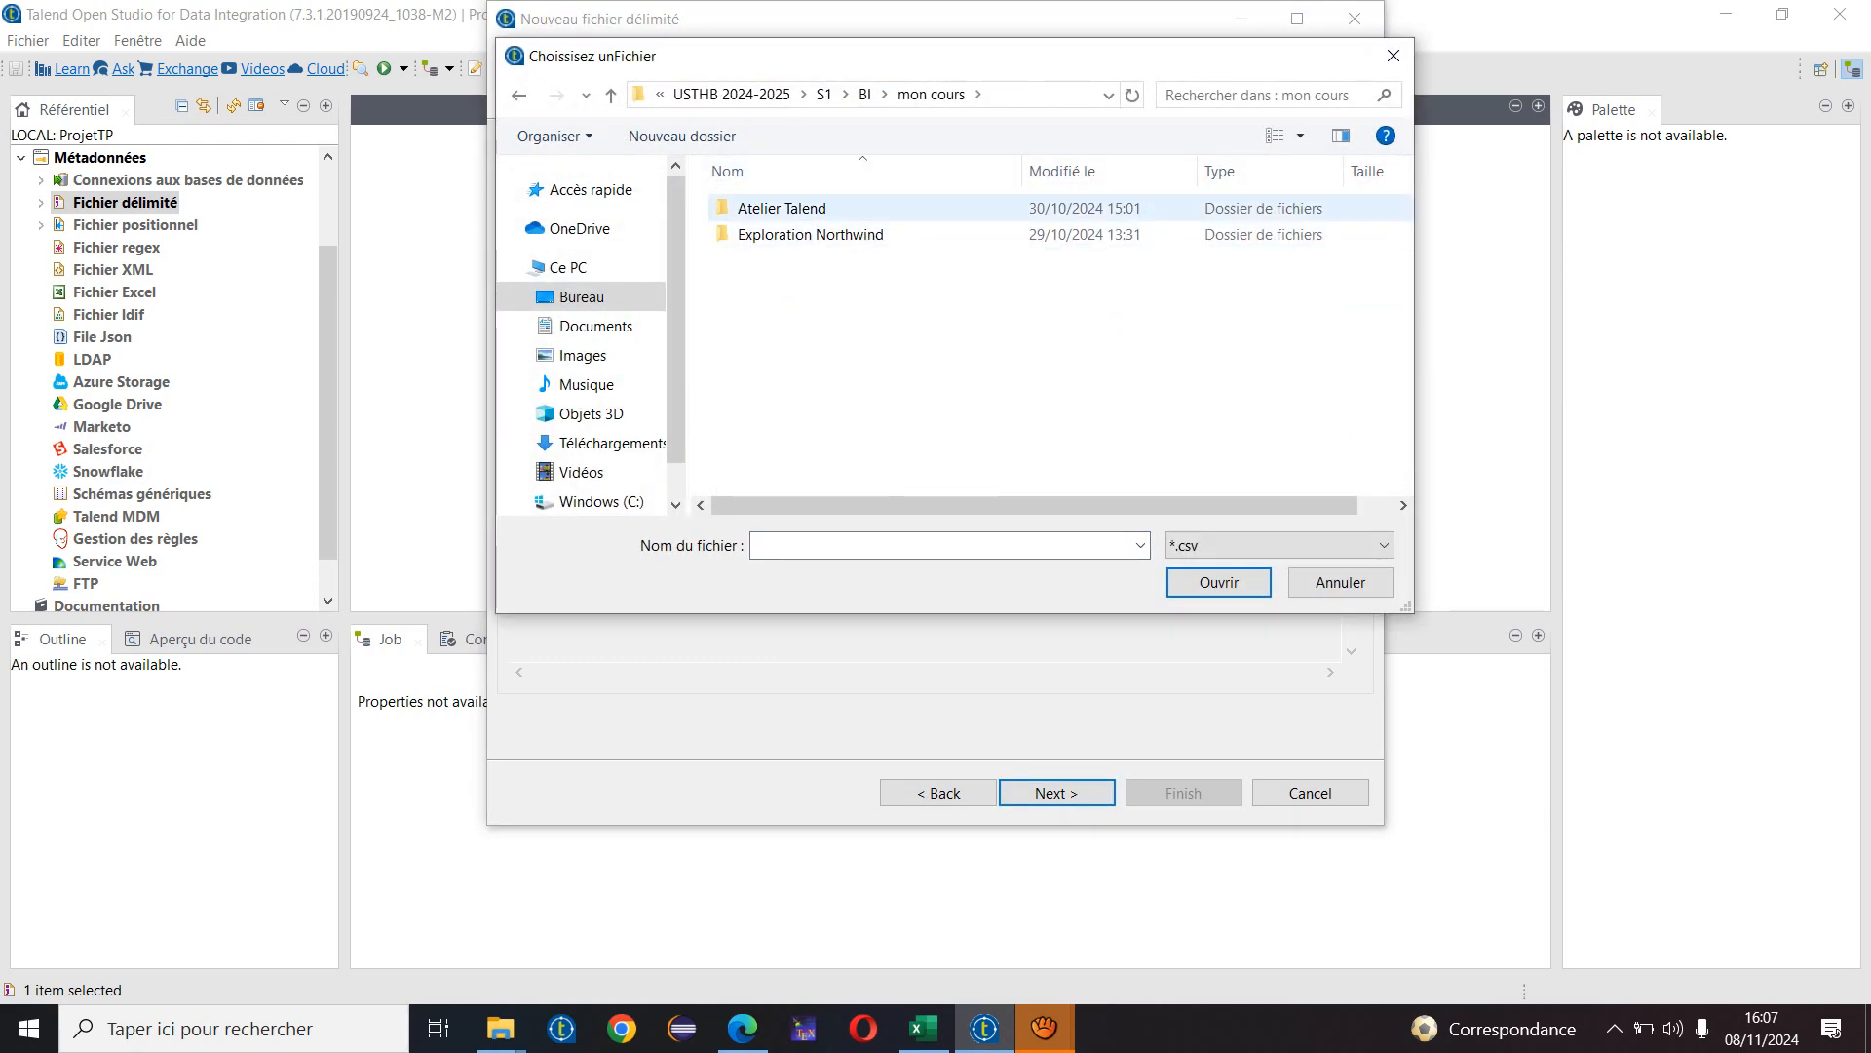
pyautogui.doubleClick(781, 207)
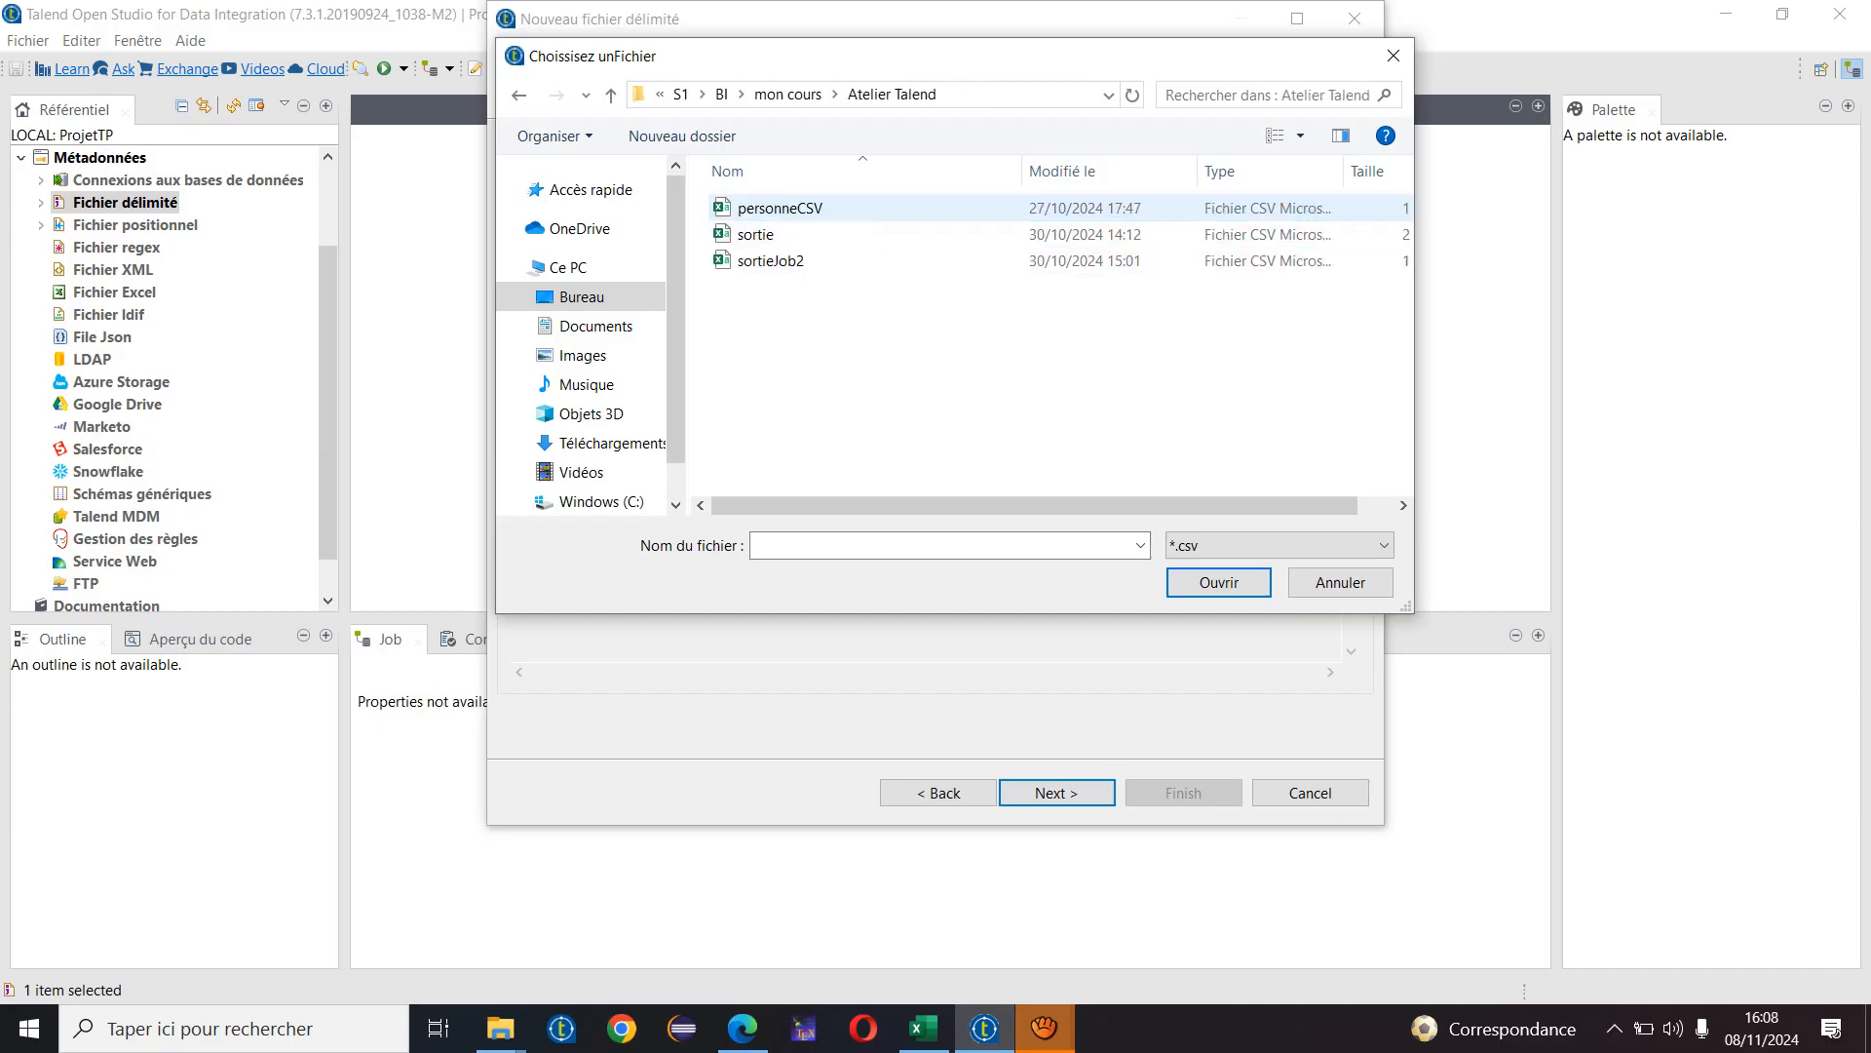
pyautogui.doubleClick(780, 207)
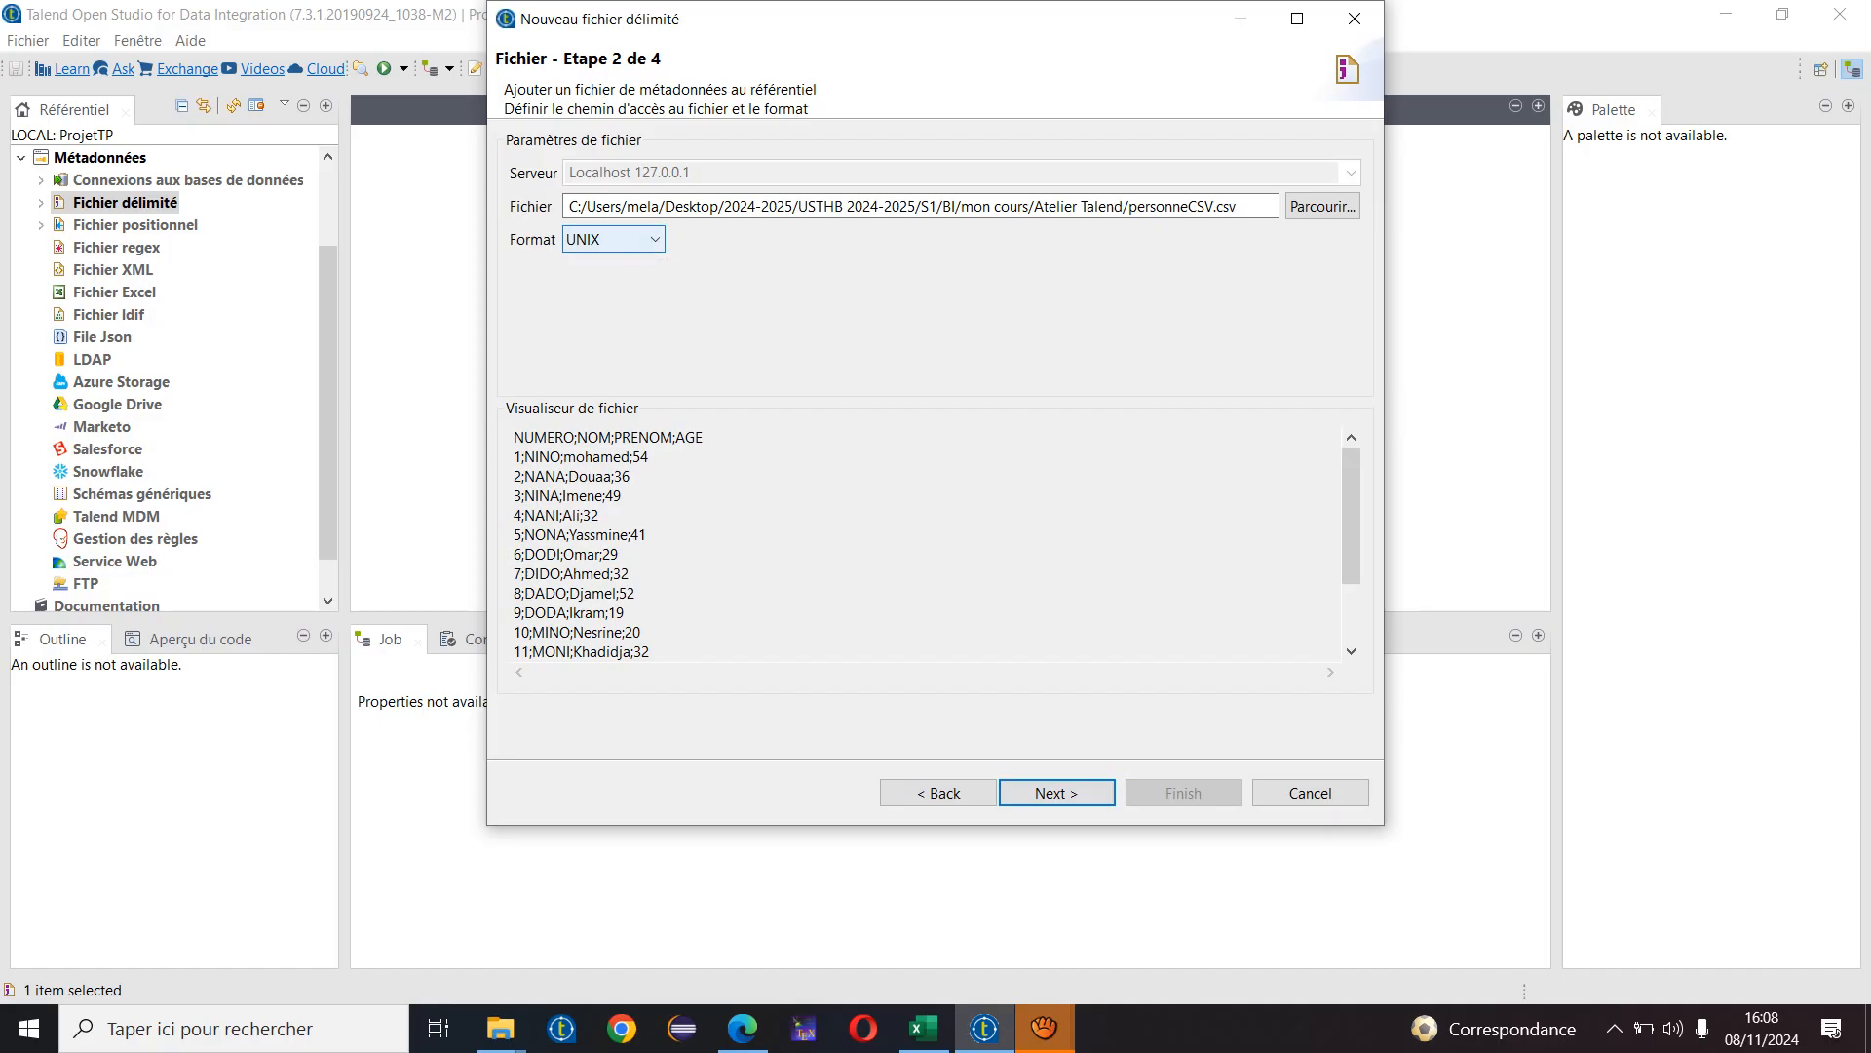
# - Set the file format to WINDOWS and continue to the parsing settings
pyautogui.click(613, 239)
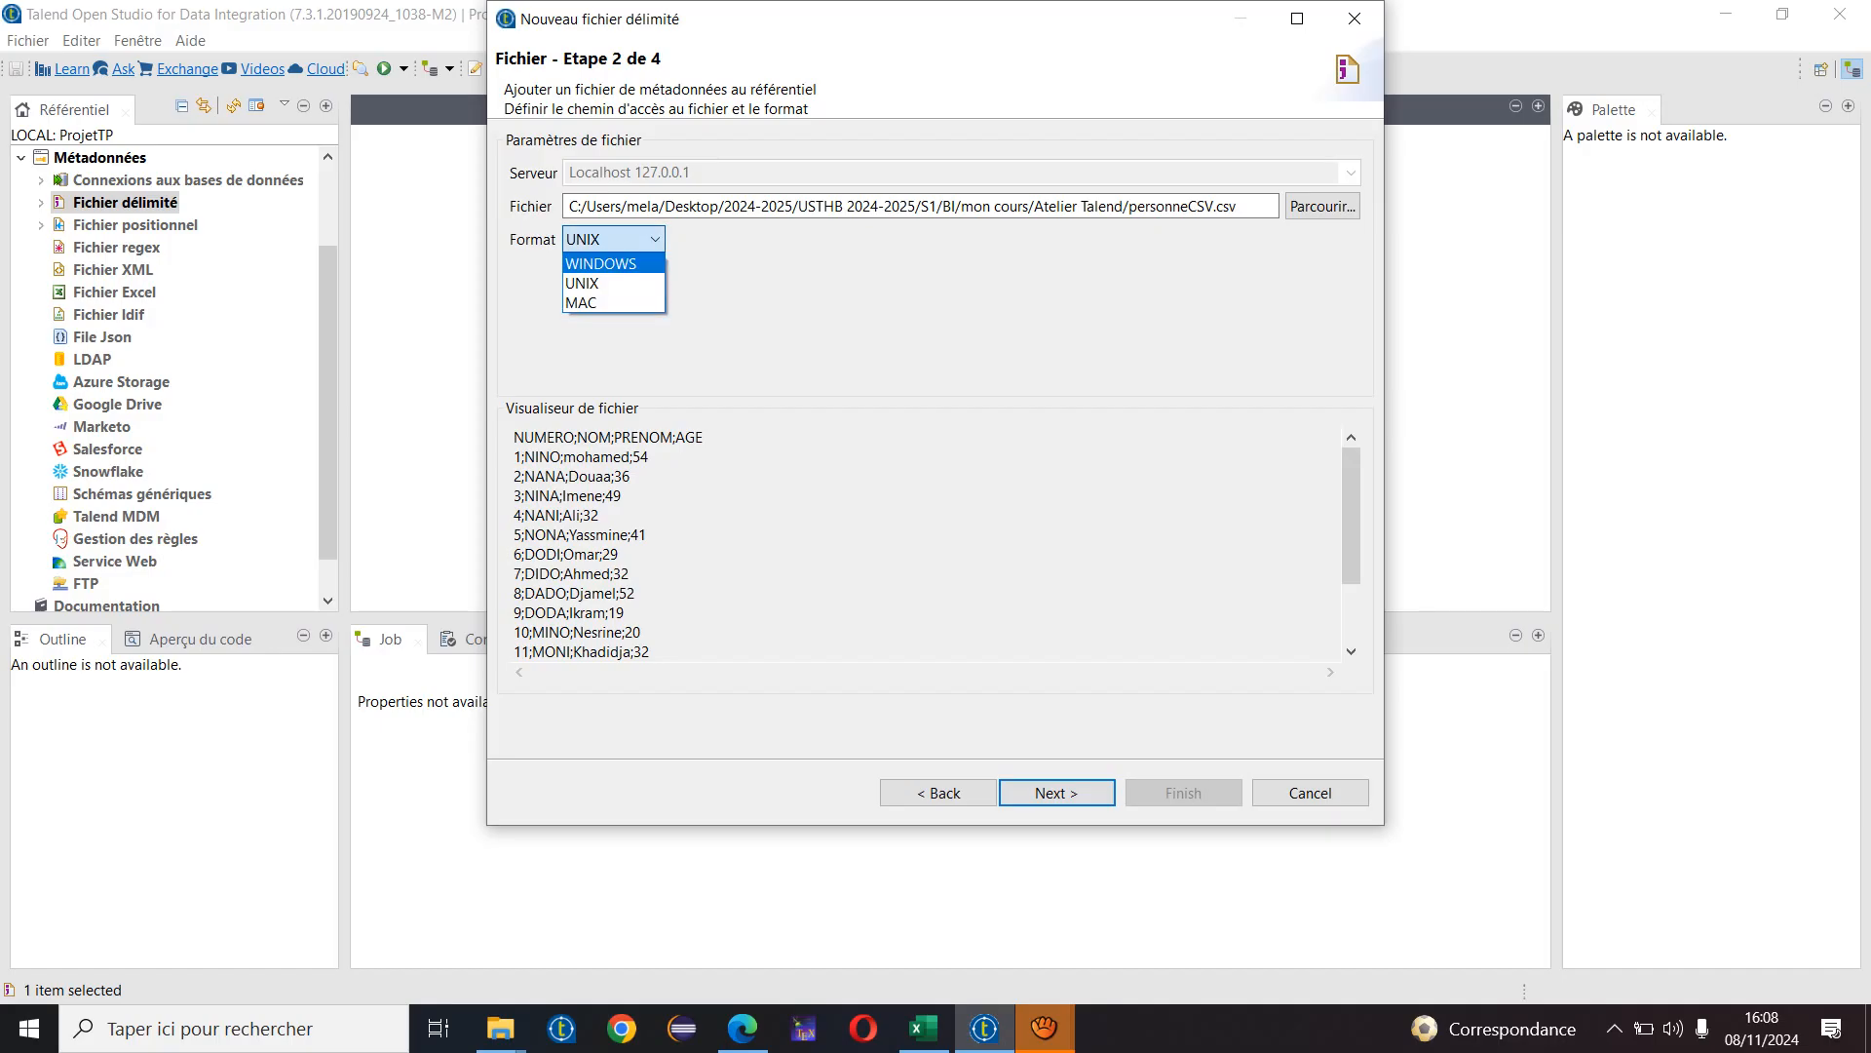
pyautogui.click(613, 264)
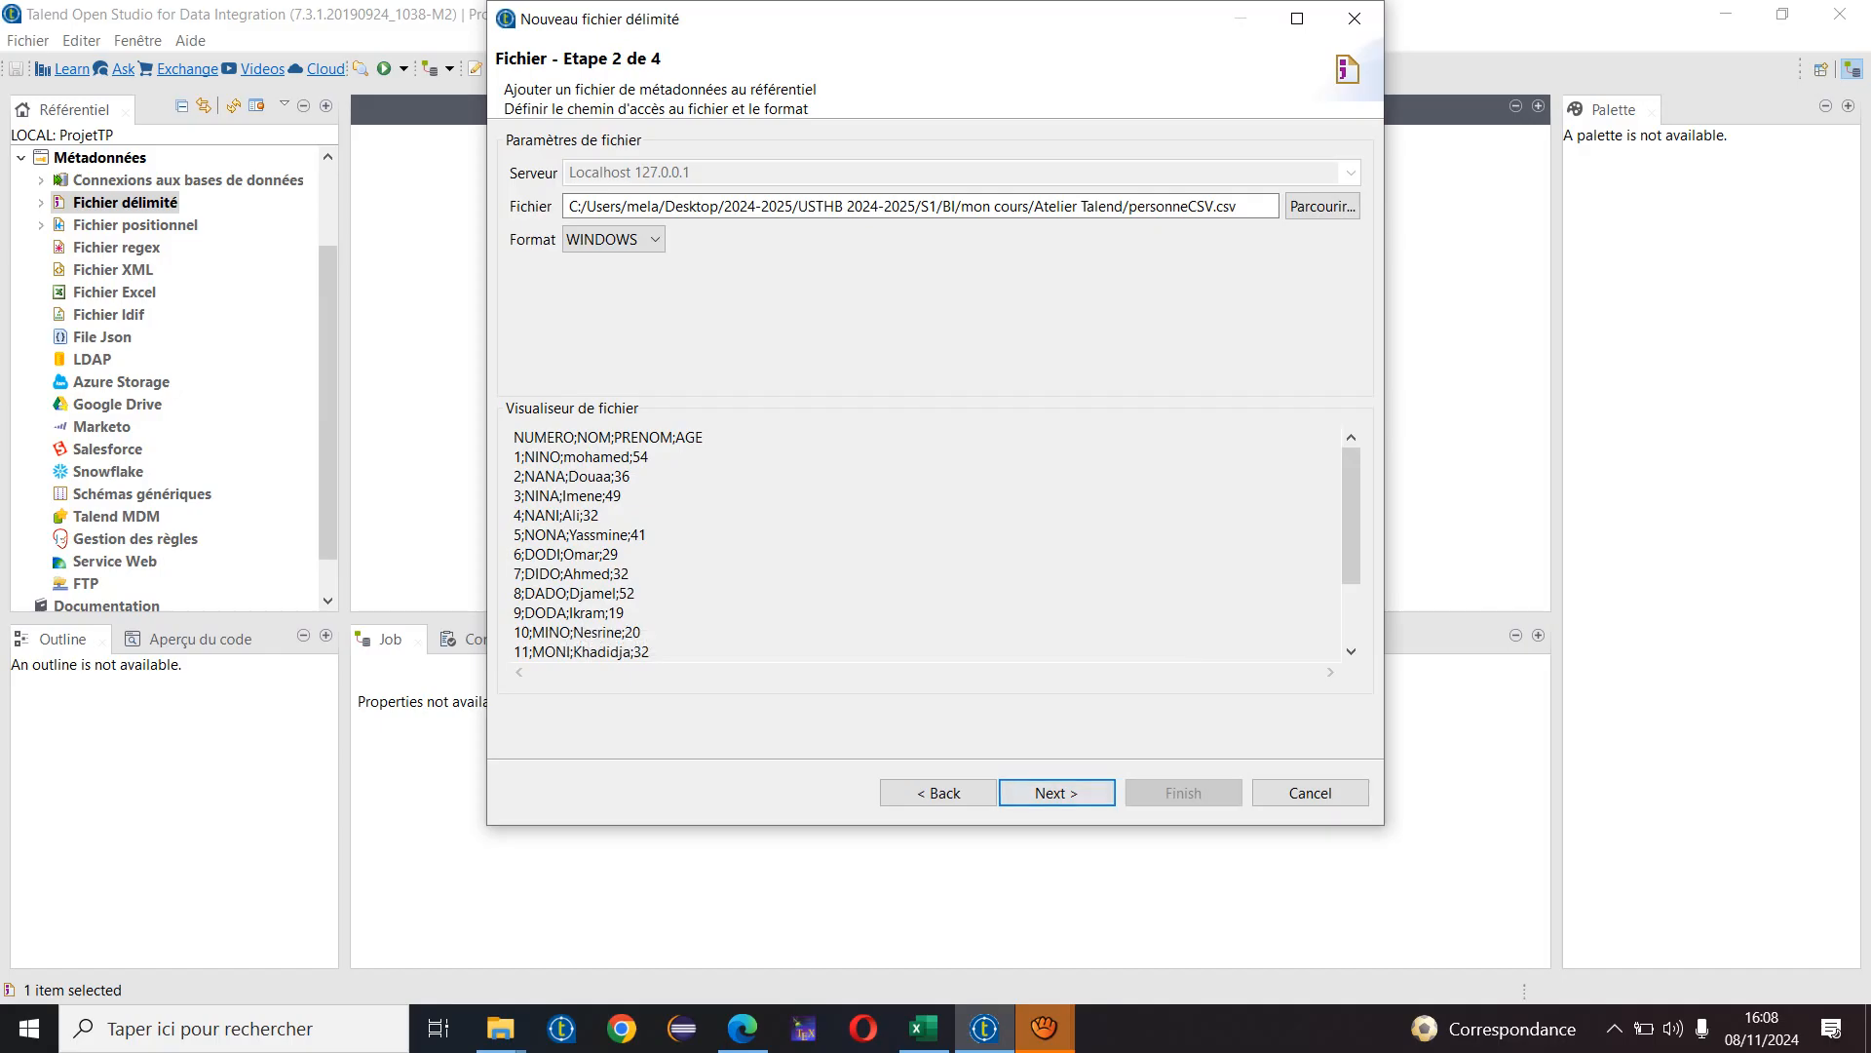
pyautogui.press('Return')
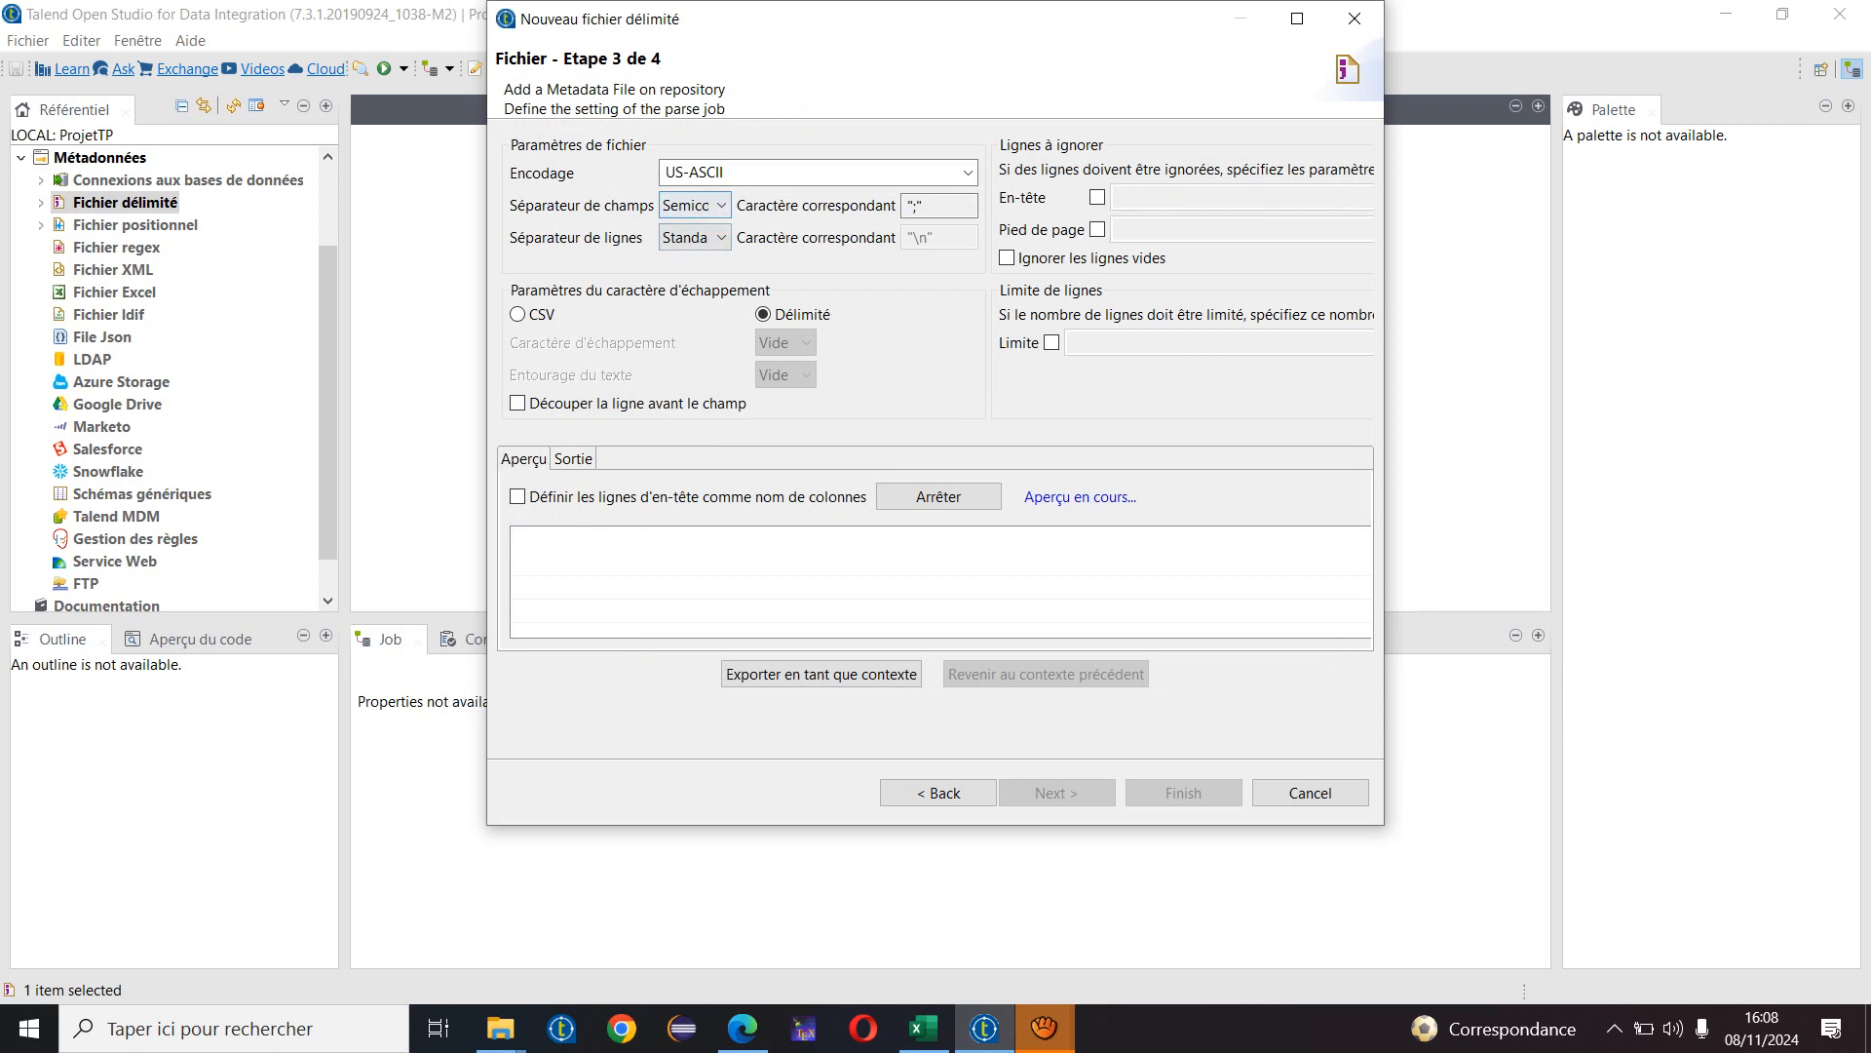
# - Define the header line as column names for the personne file and continue to the schema definition
pyautogui.click(968, 172)
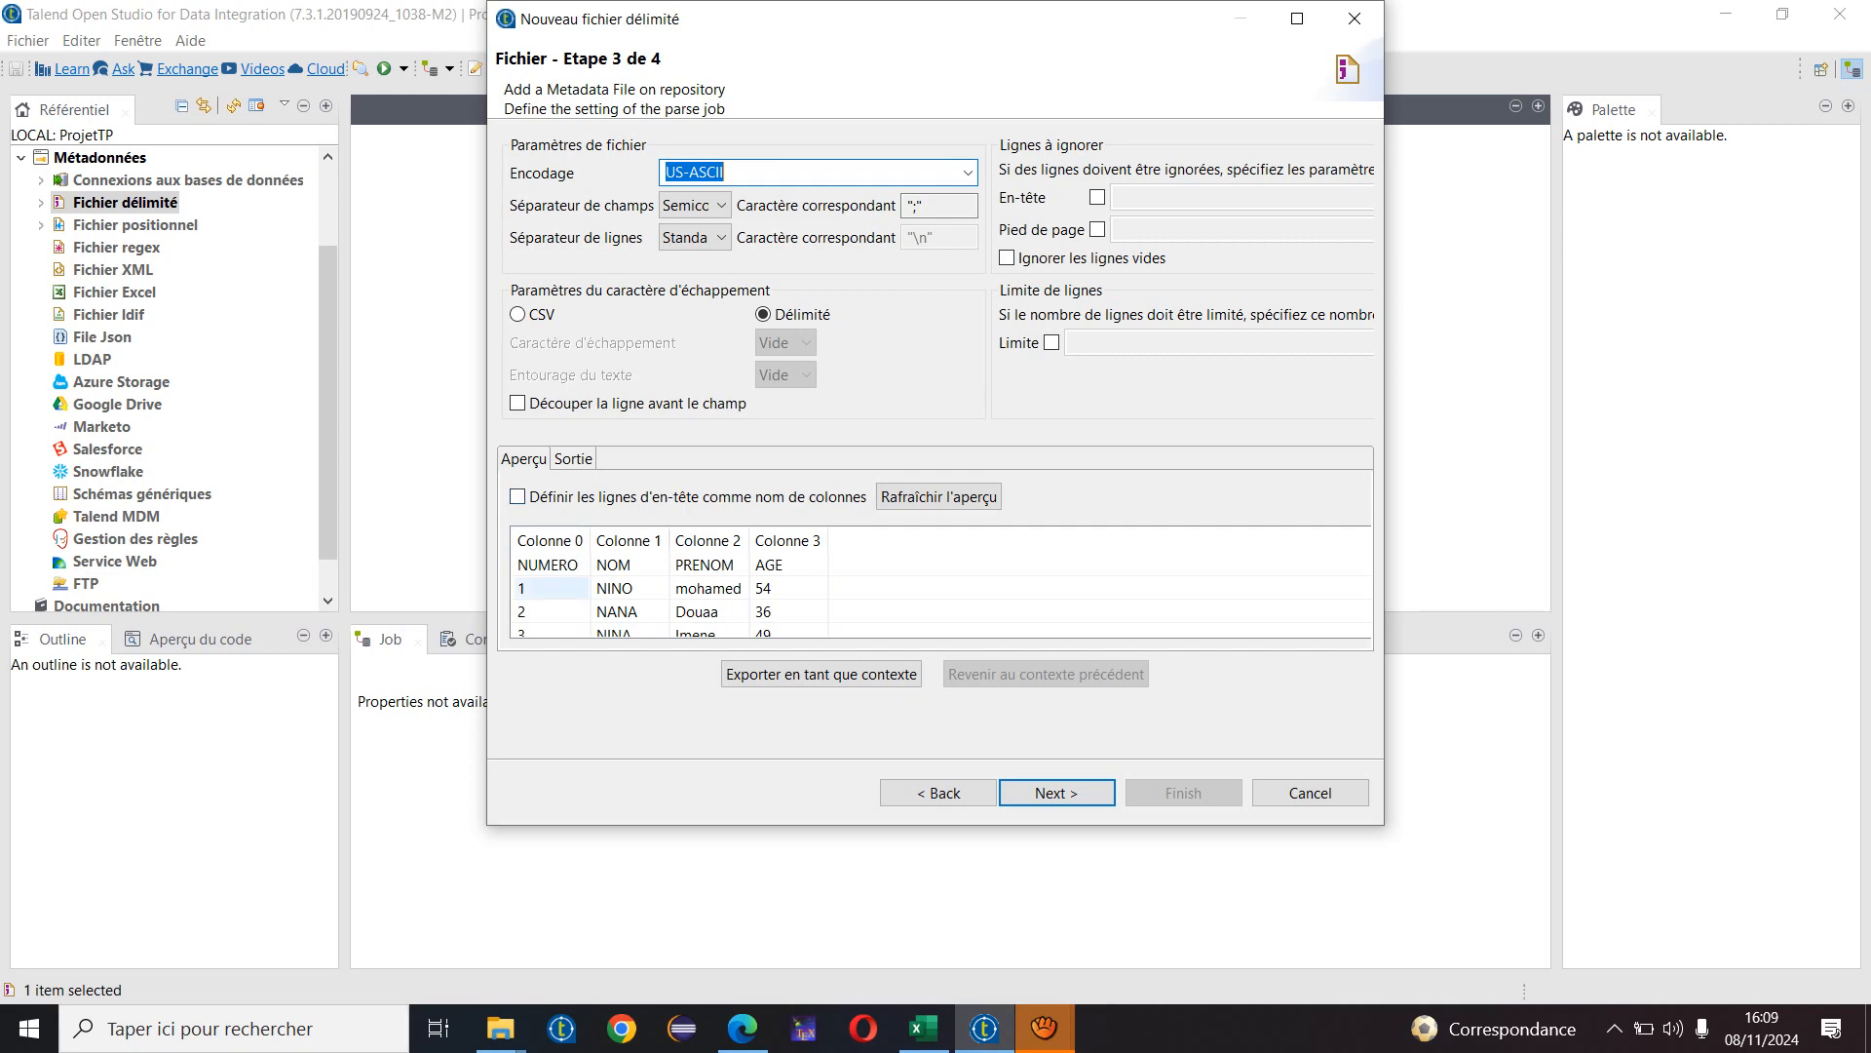
pyautogui.click(922, 1028)
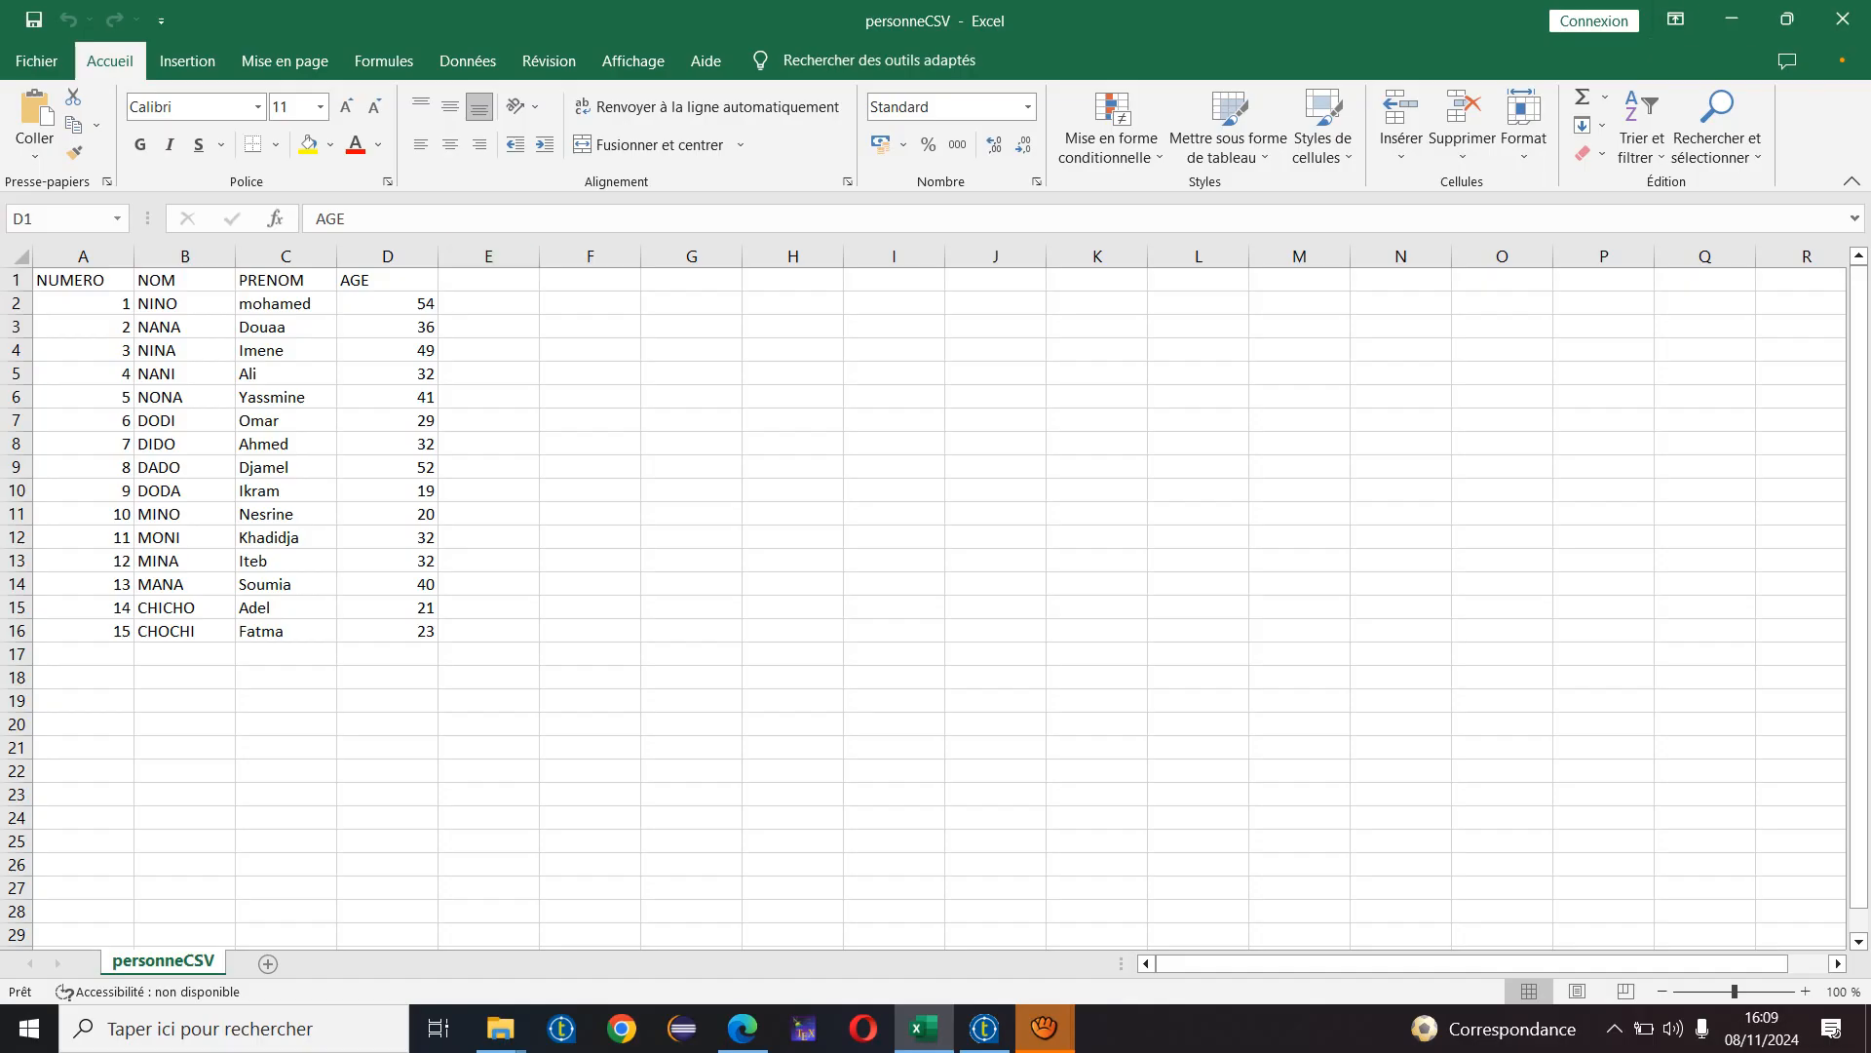
pyautogui.click(1730, 18)
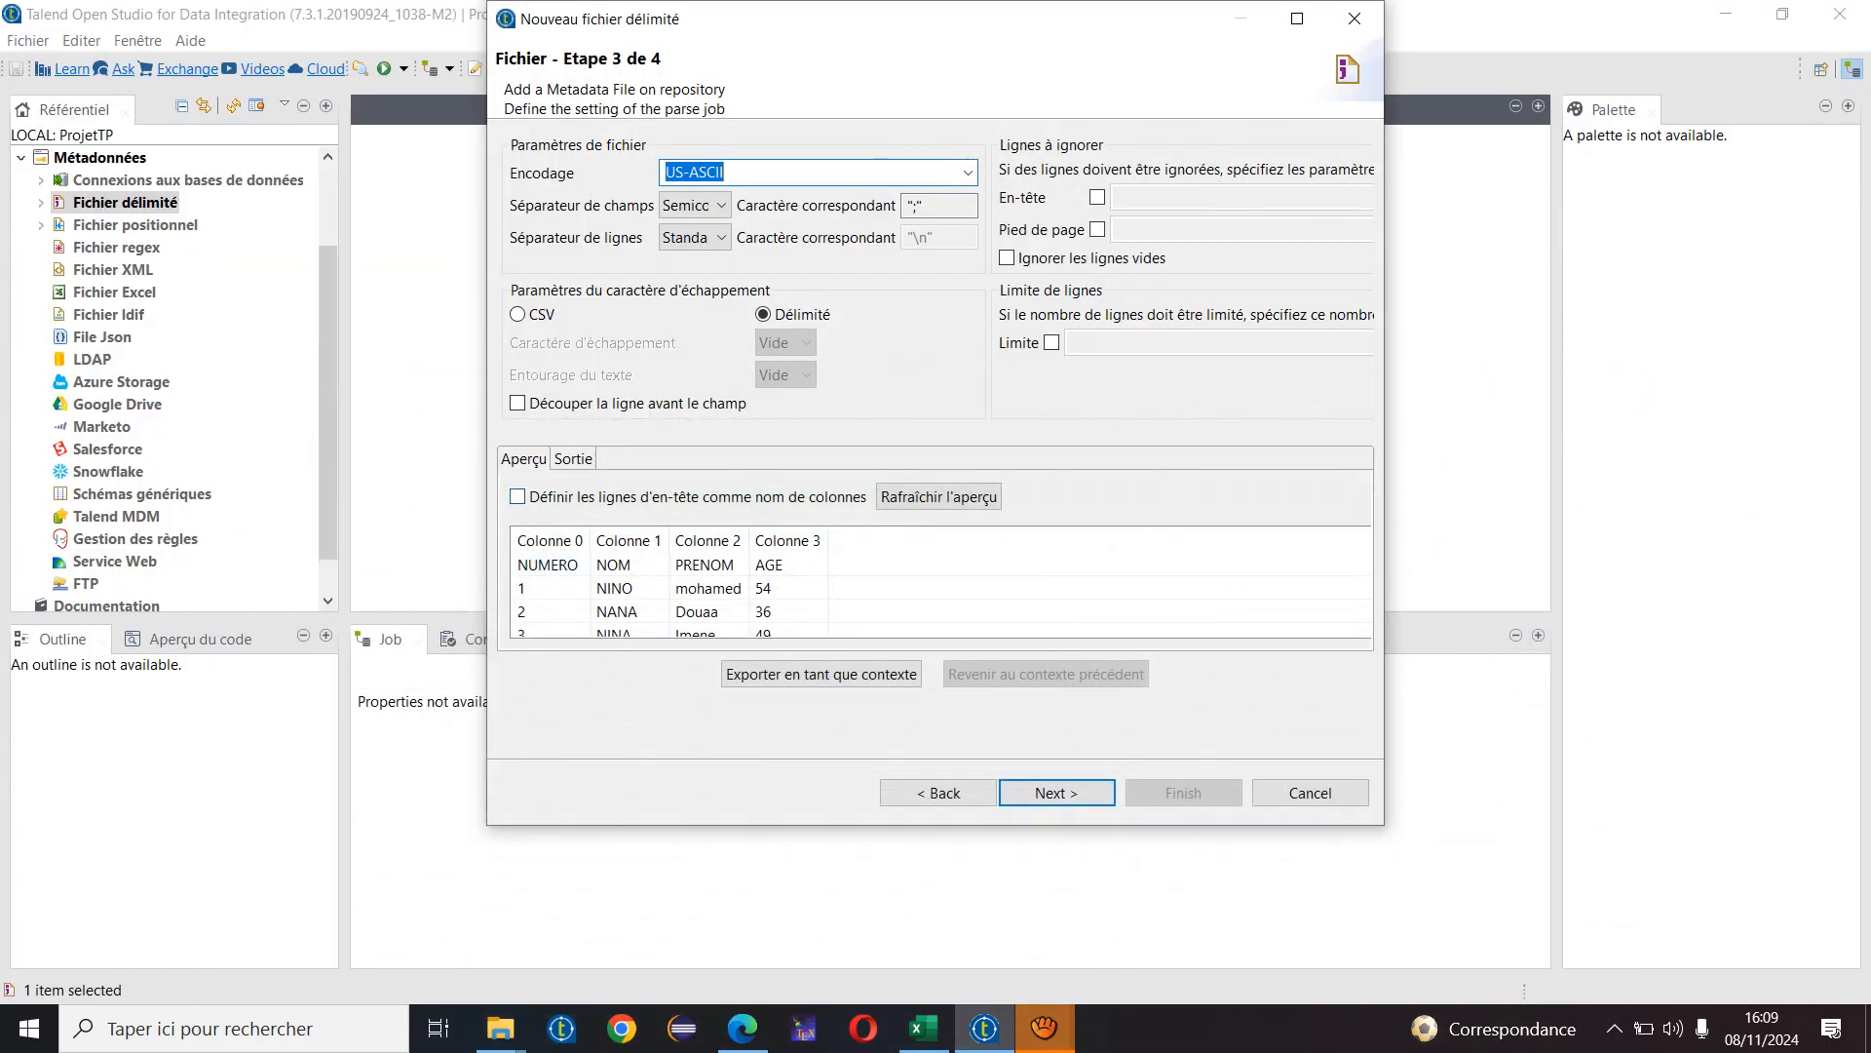
pyautogui.click(518, 496)
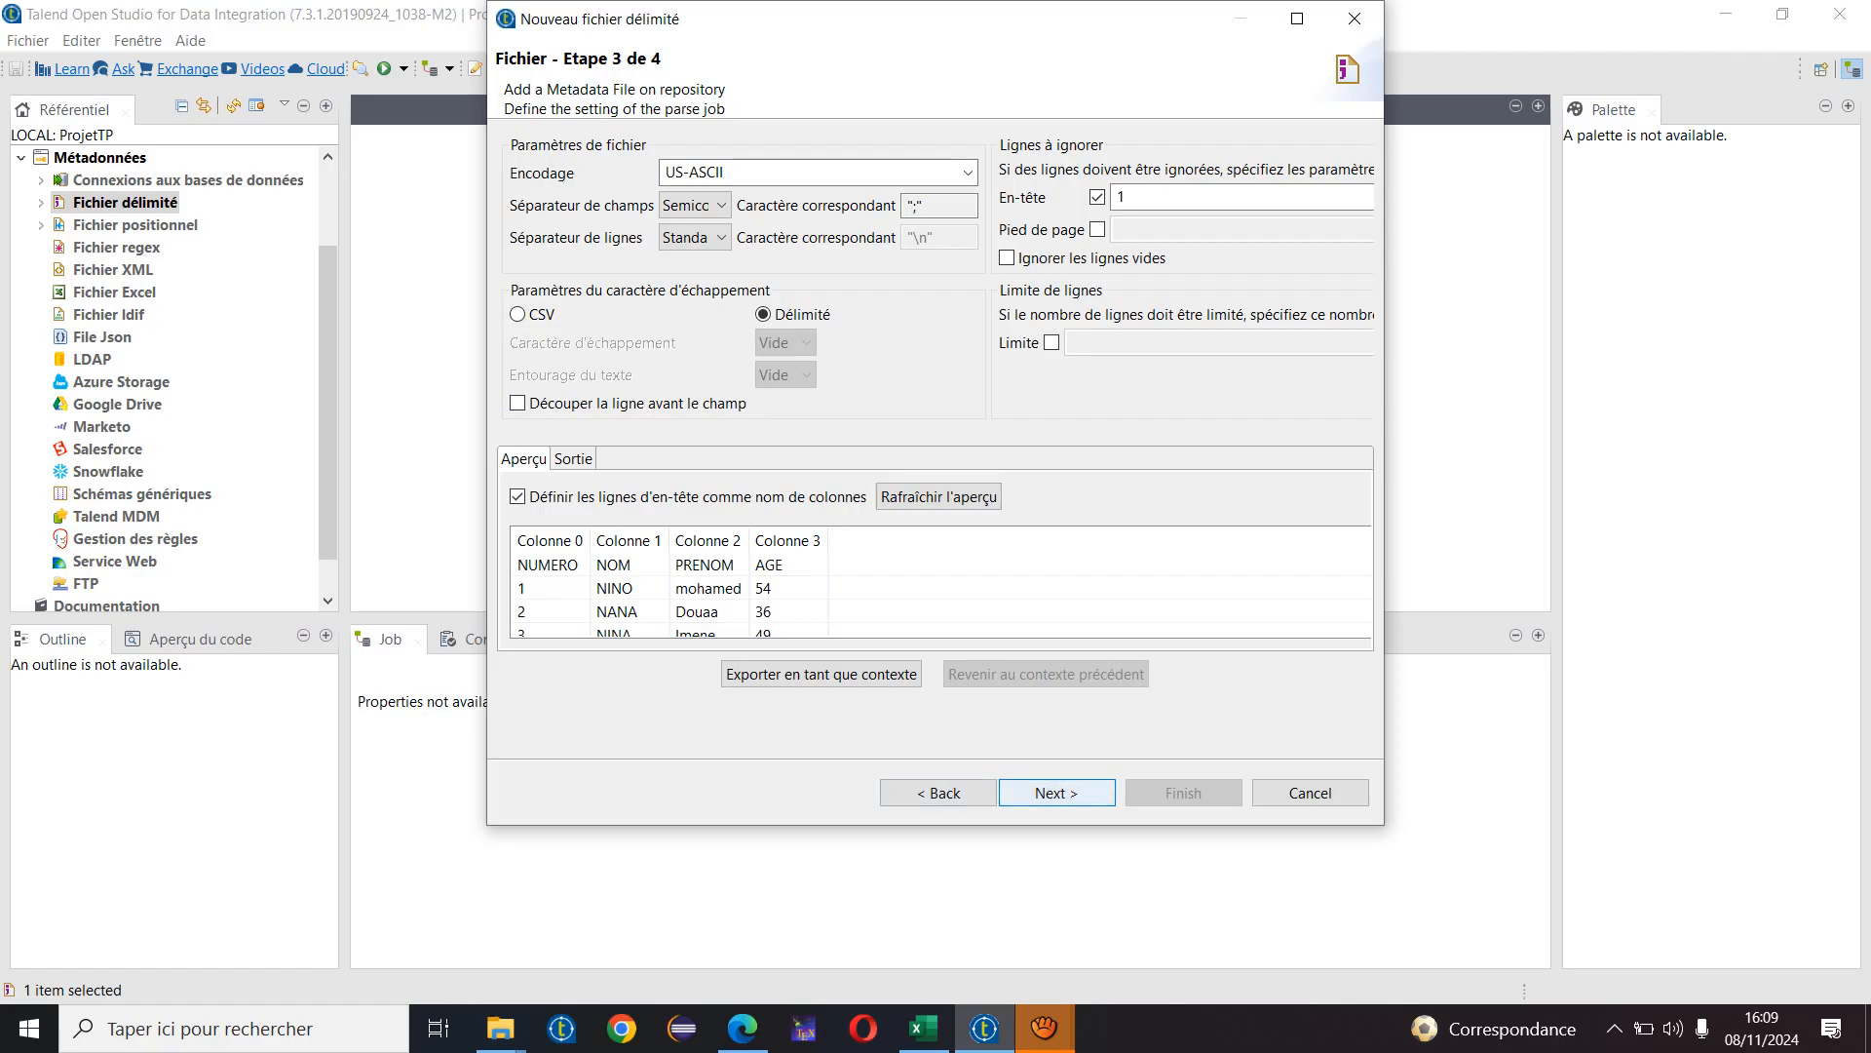
pyautogui.click(1056, 792)
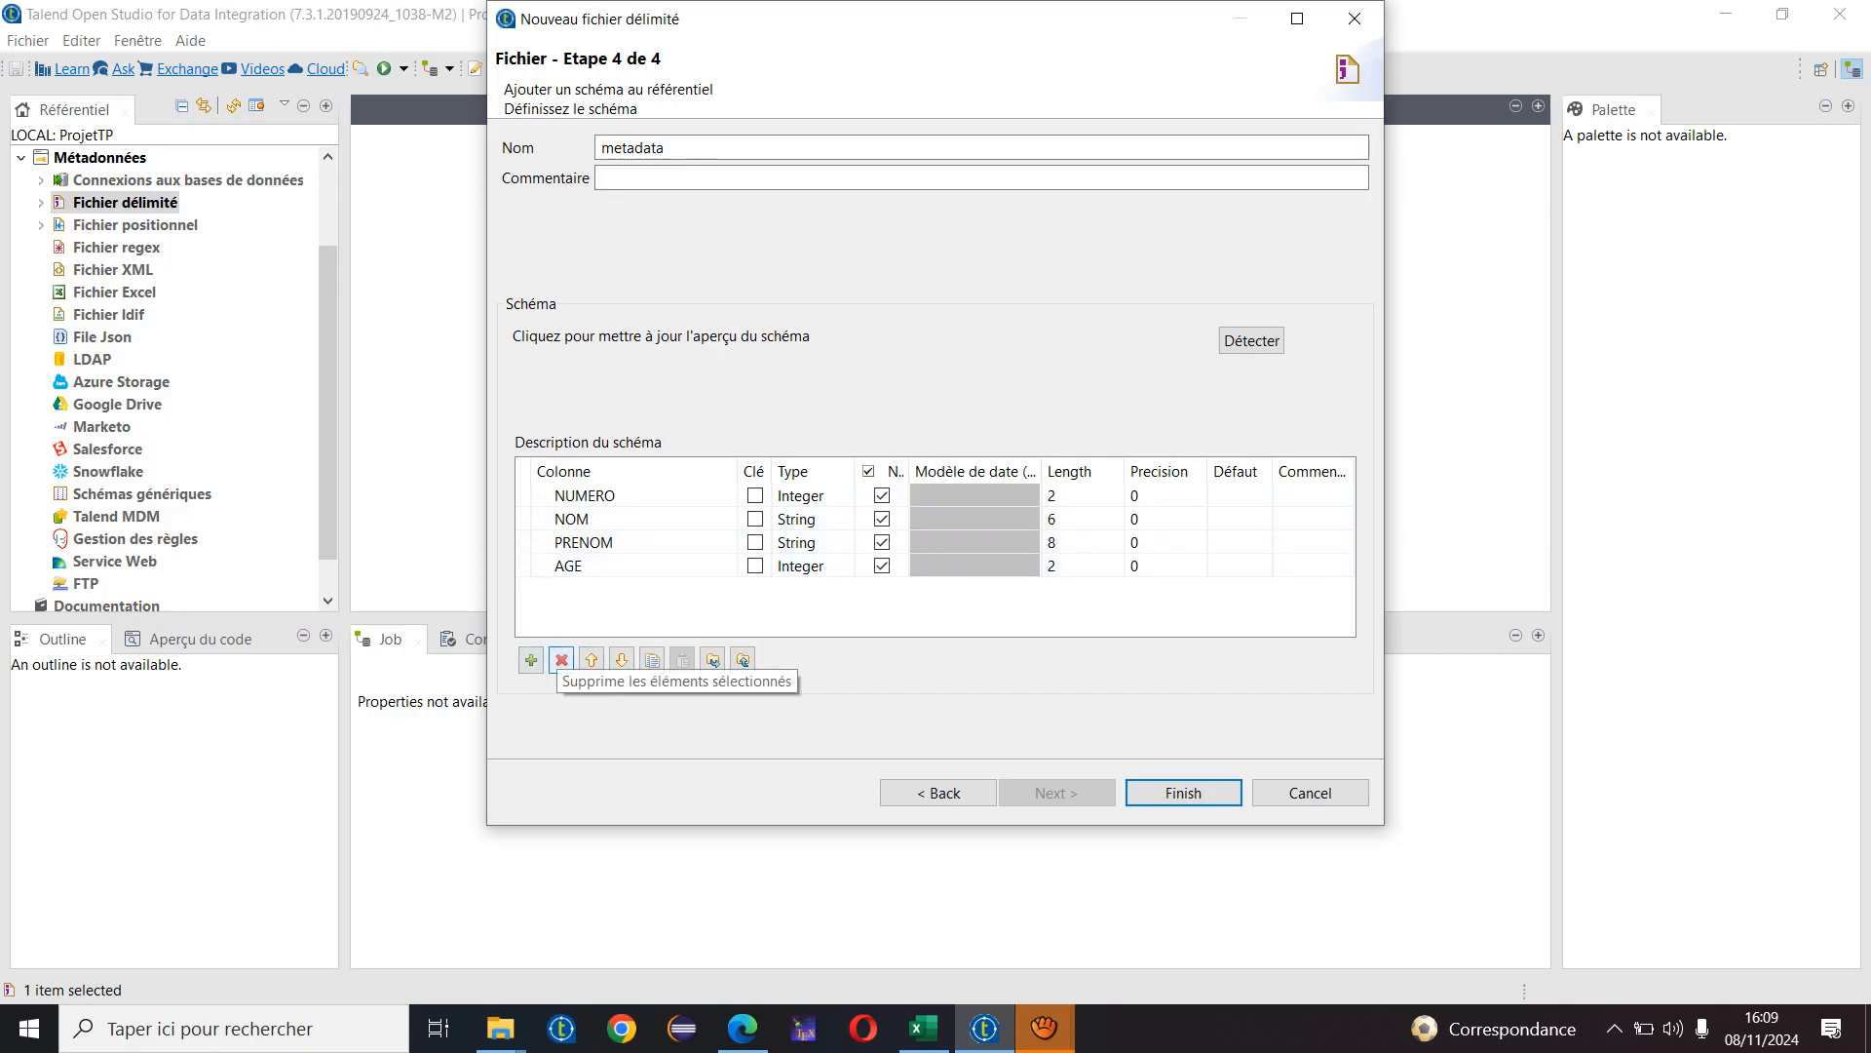
# - Add an extra column to the schema and delete it again
pyautogui.click(531, 660)
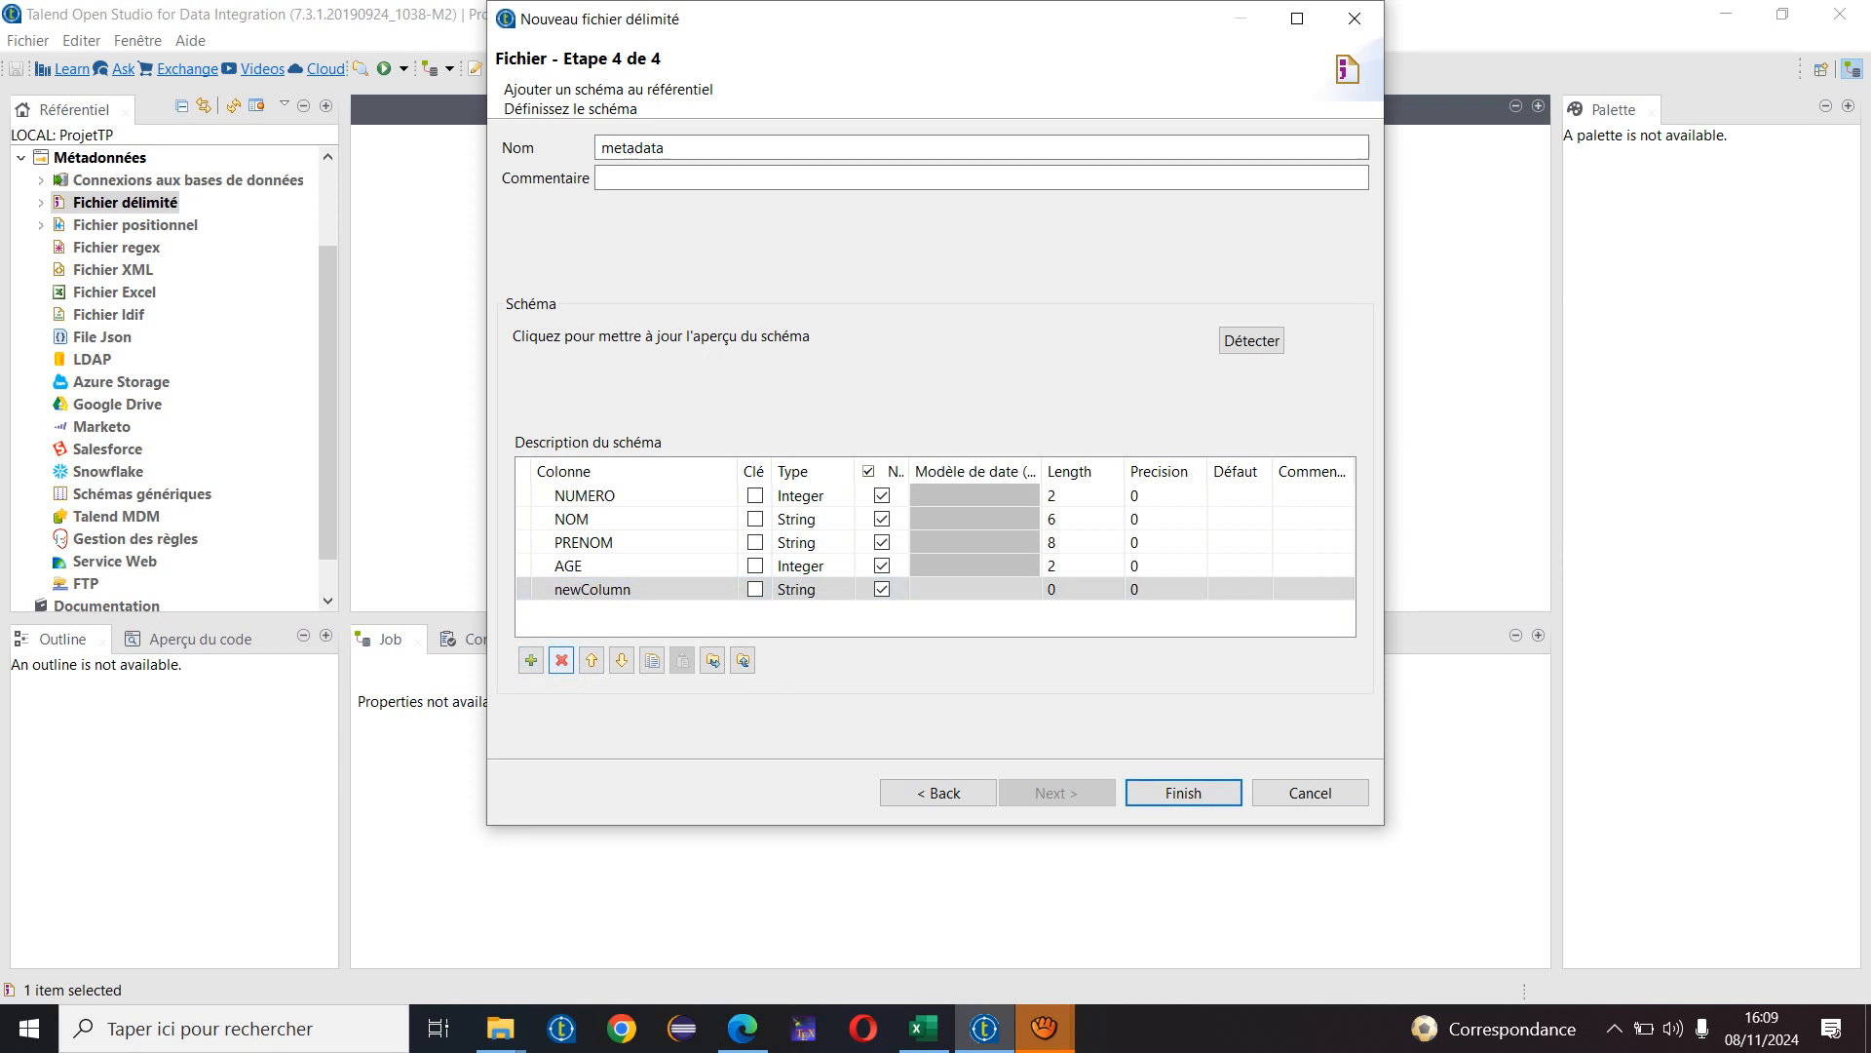
pyautogui.click(561, 660)
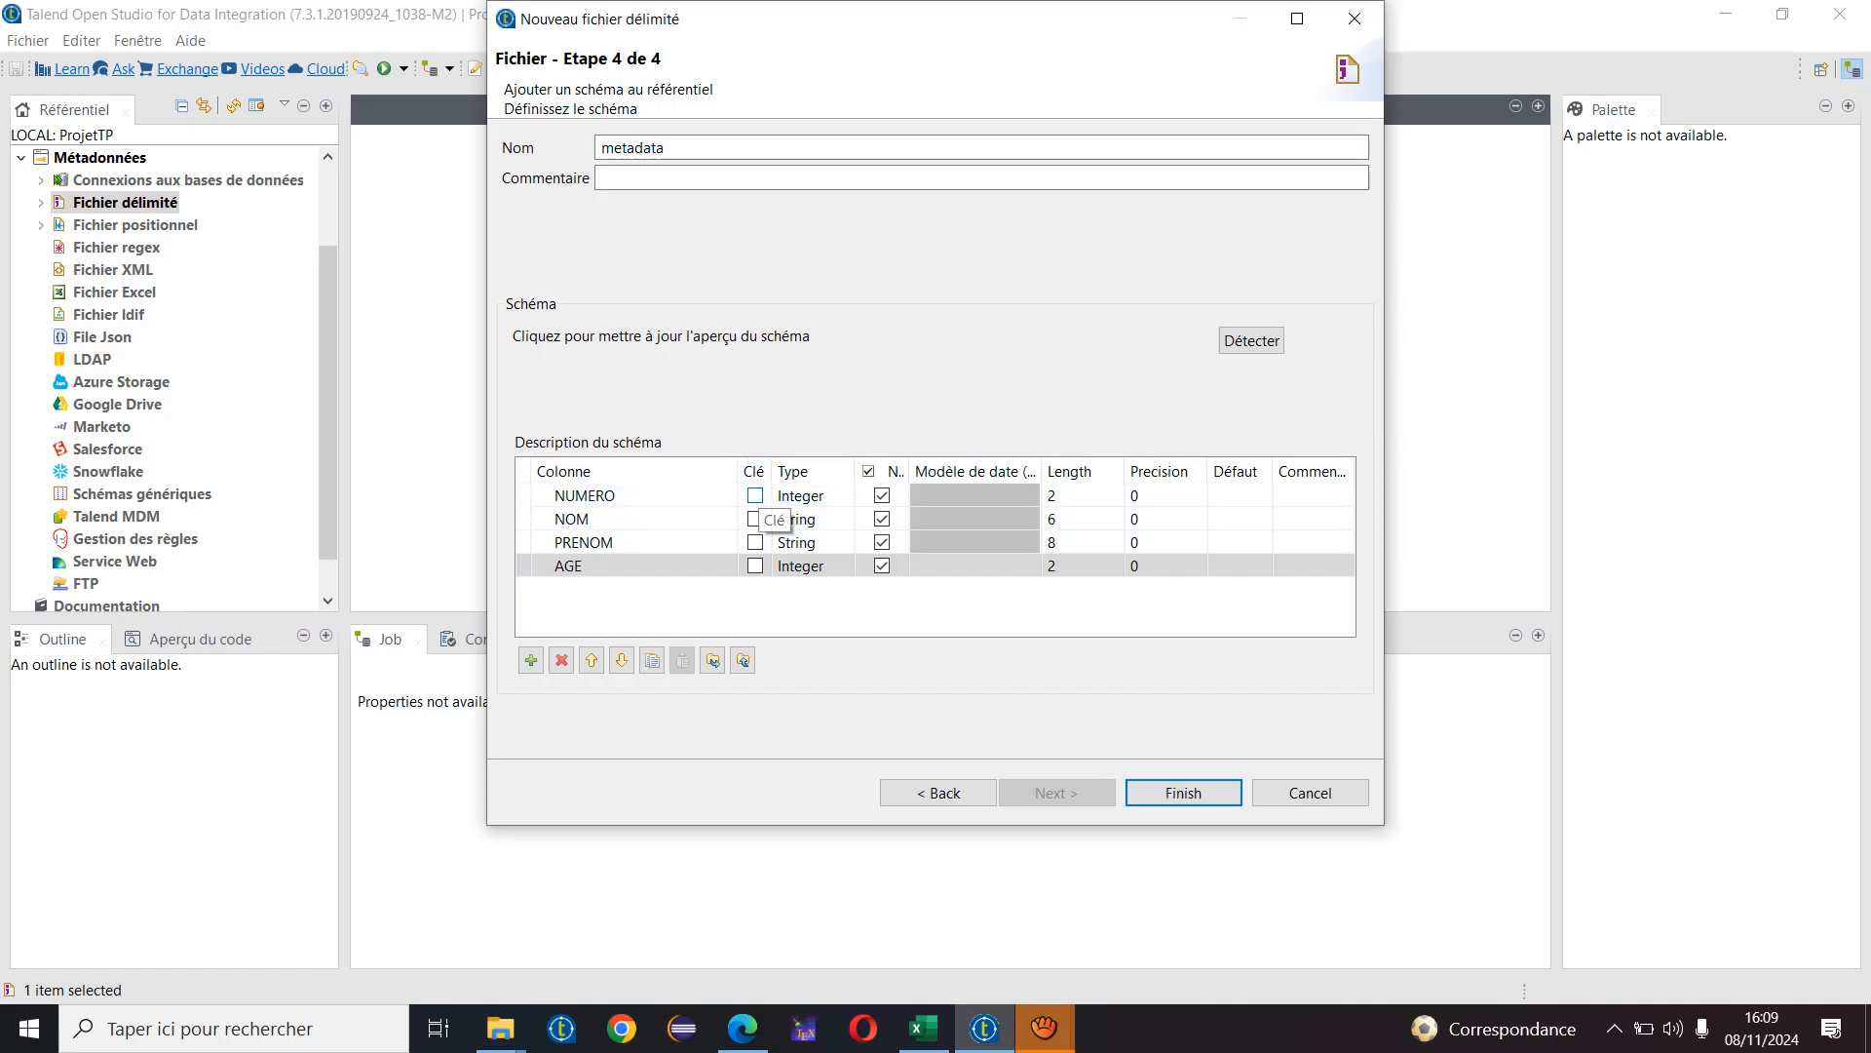
# - Mark the NUMERO column as the schema key and finish creating the delimited file
pyautogui.click(755, 495)
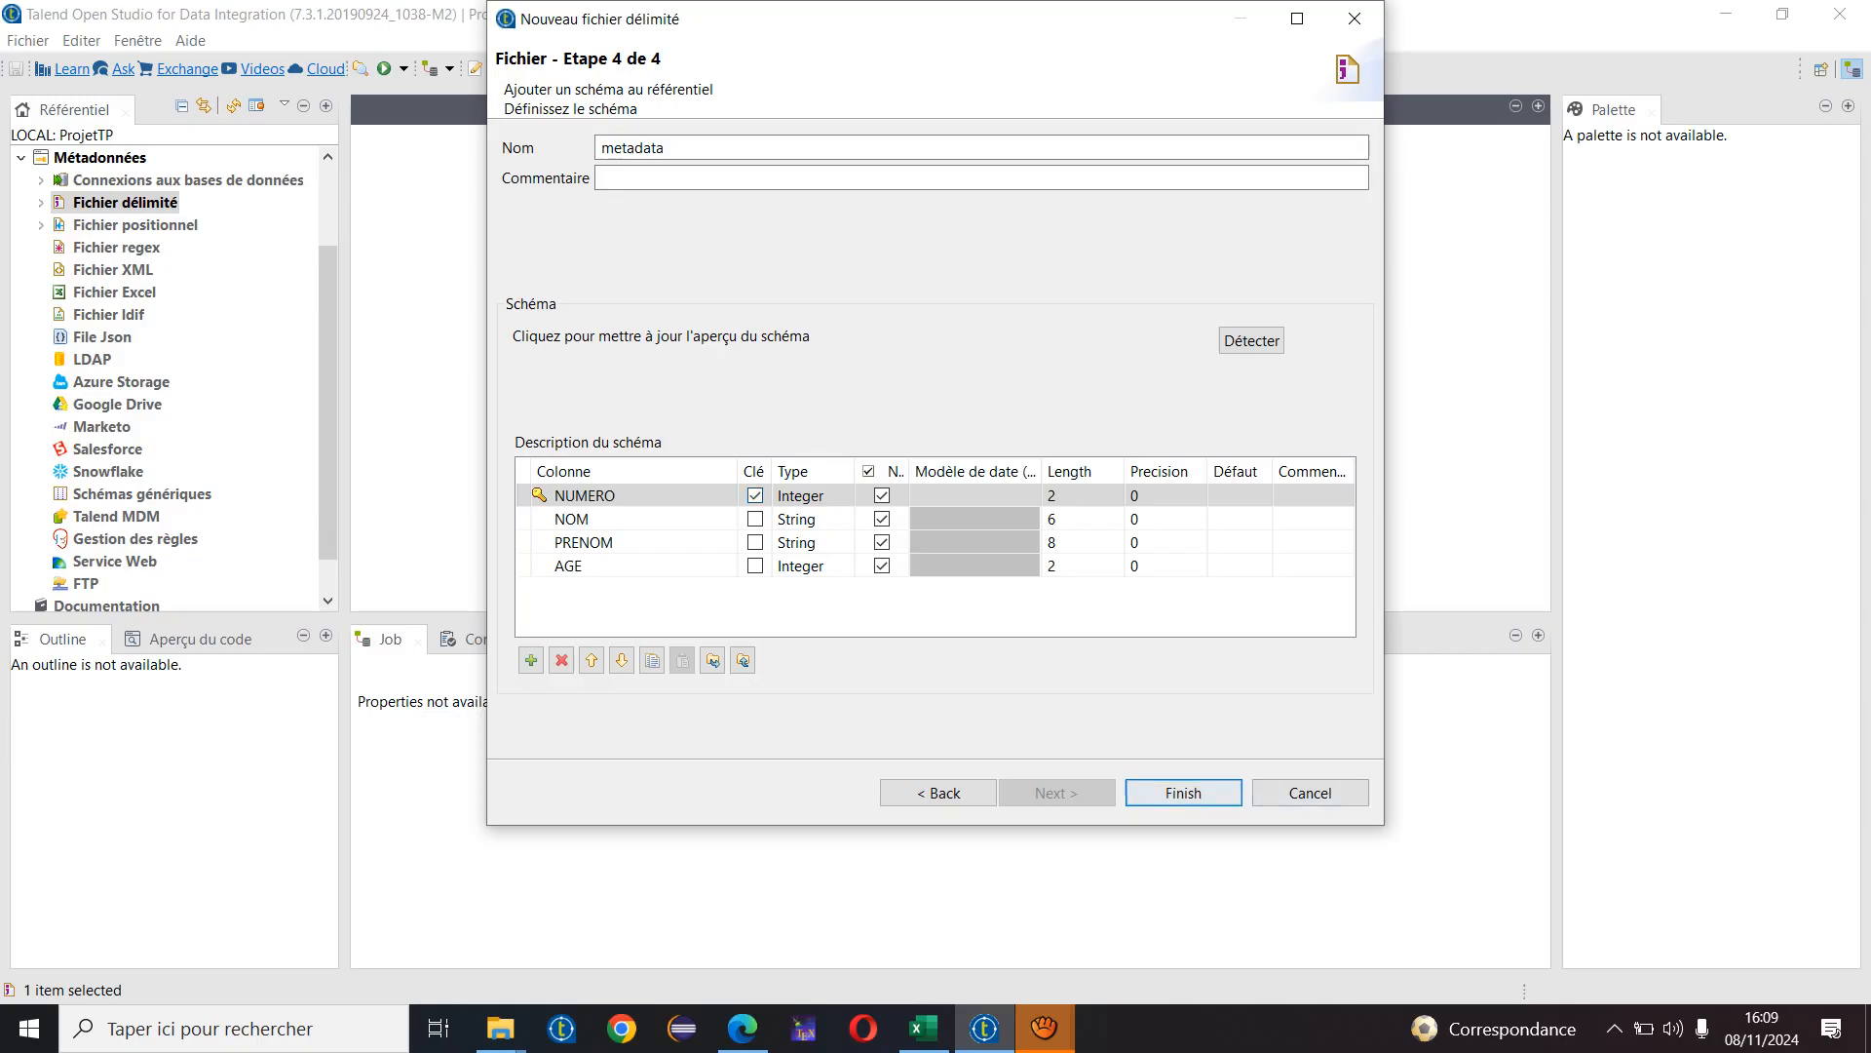
pyautogui.click(1183, 793)
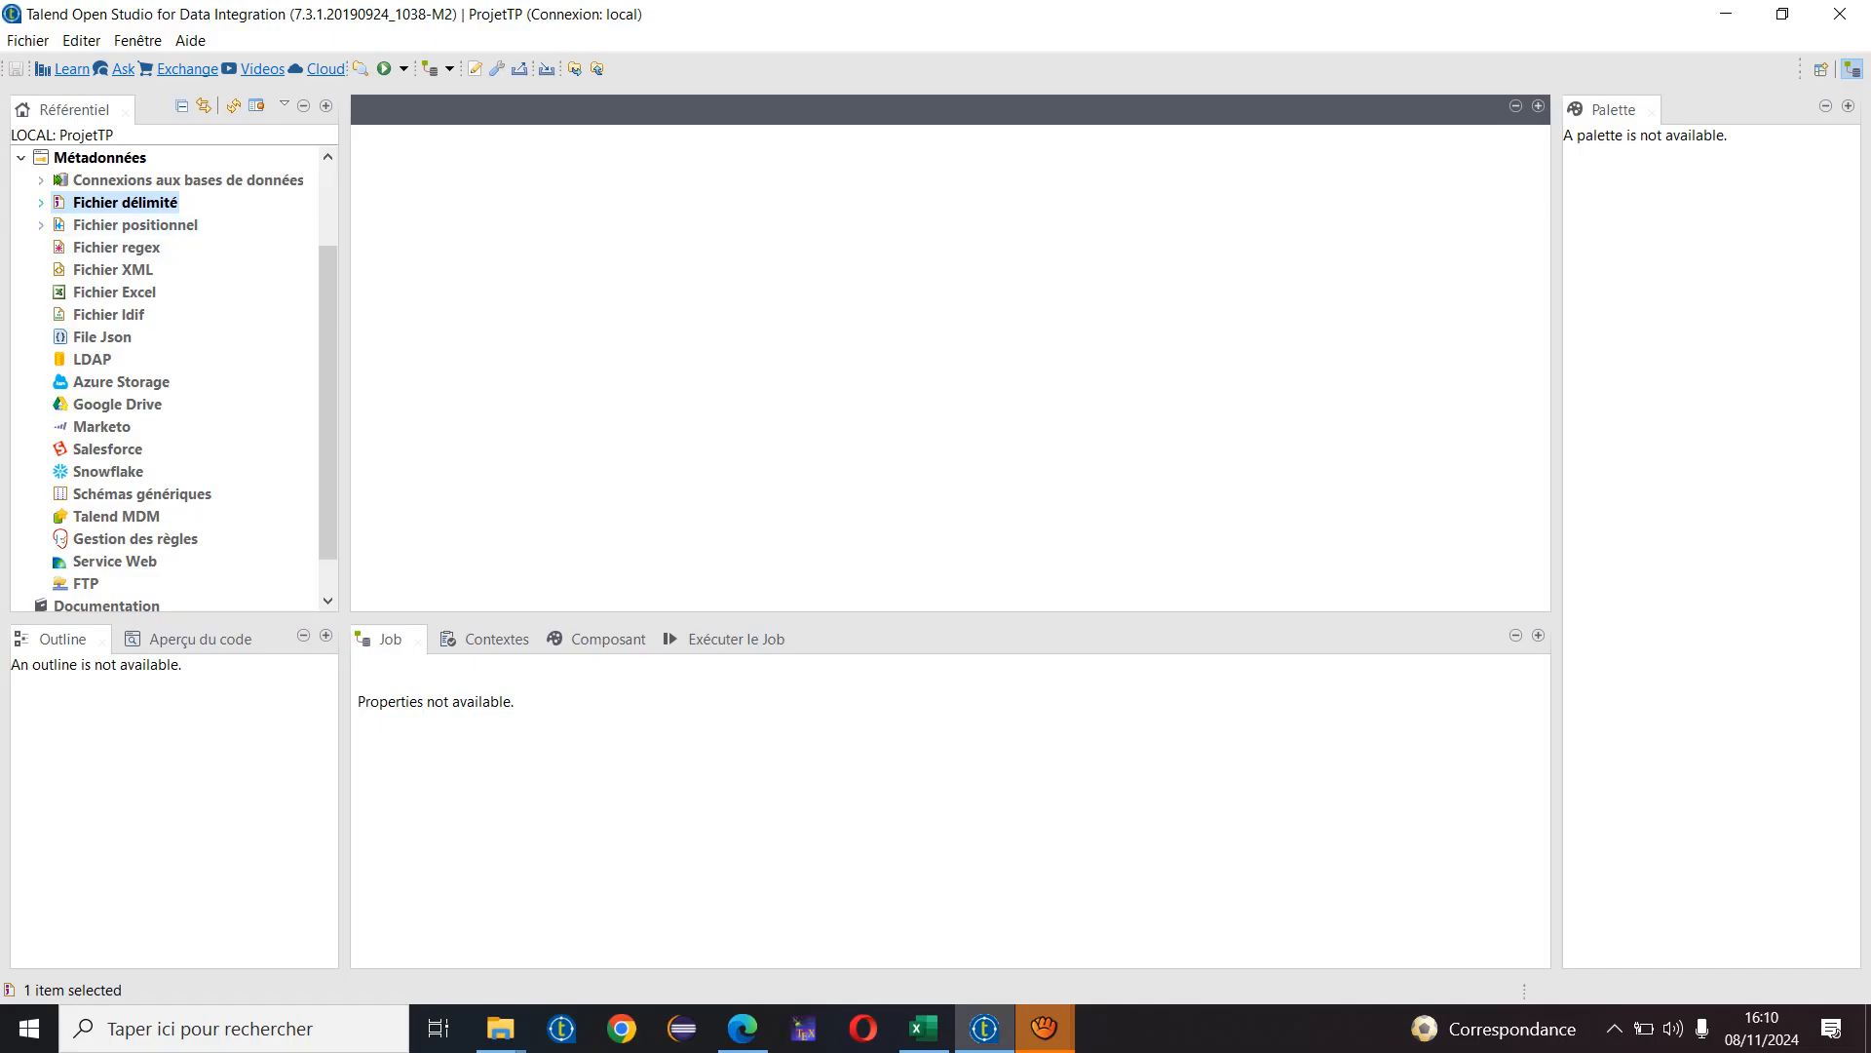
# - Expand the personne delimited file in the repository down to the columns of its metadata schema
pyautogui.click(40, 202)
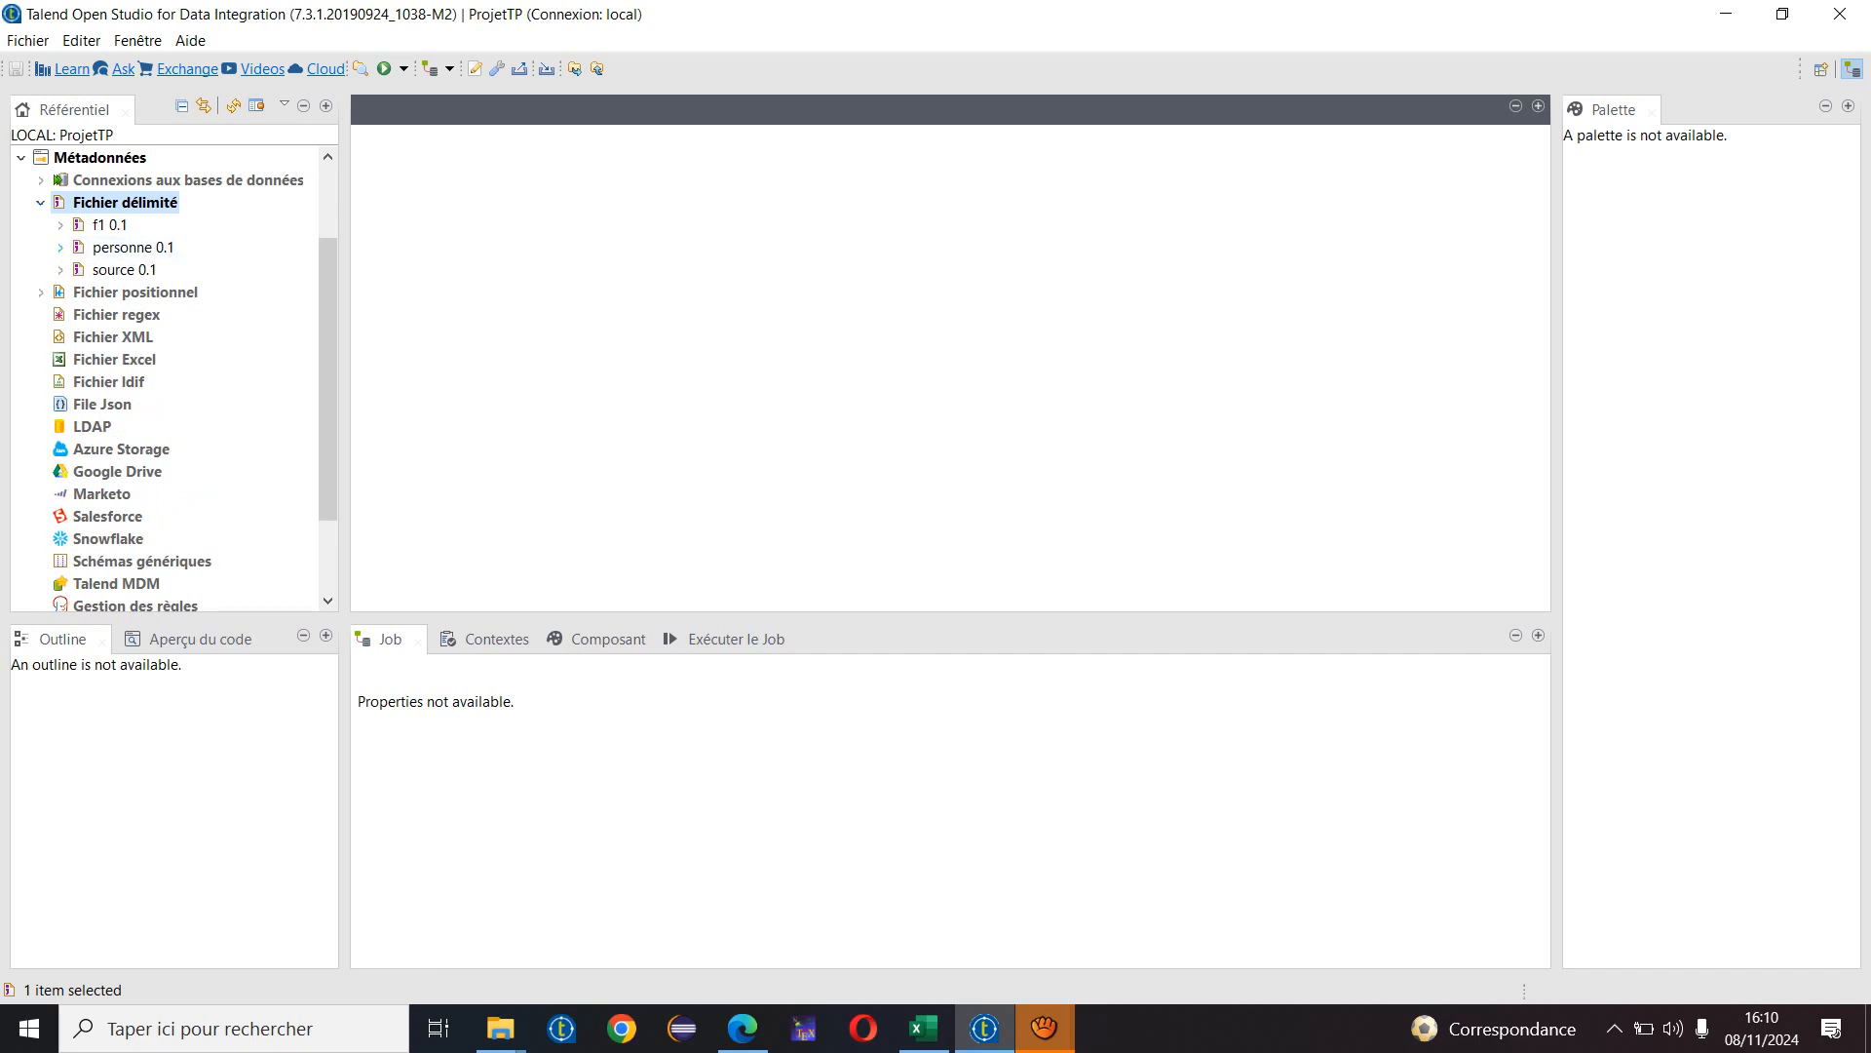
pyautogui.click(60, 247)
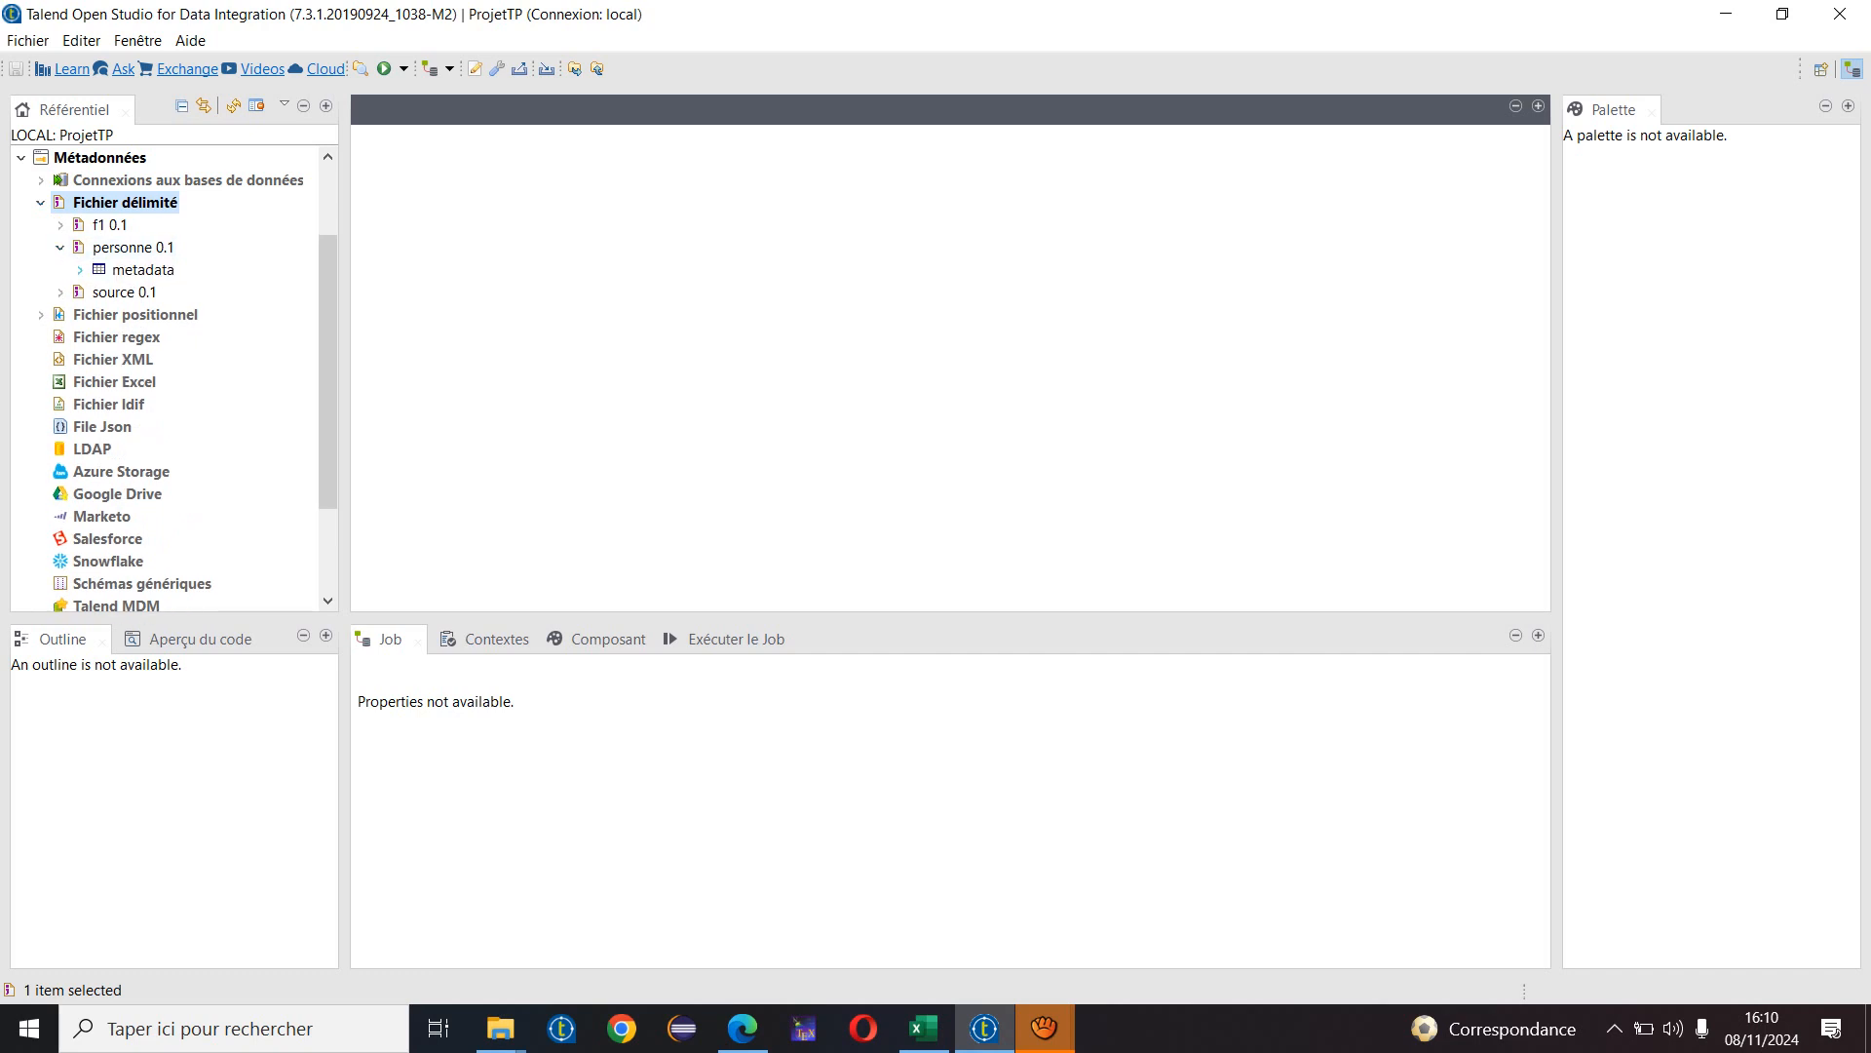
pyautogui.click(80, 270)
pyautogui.click(100, 293)
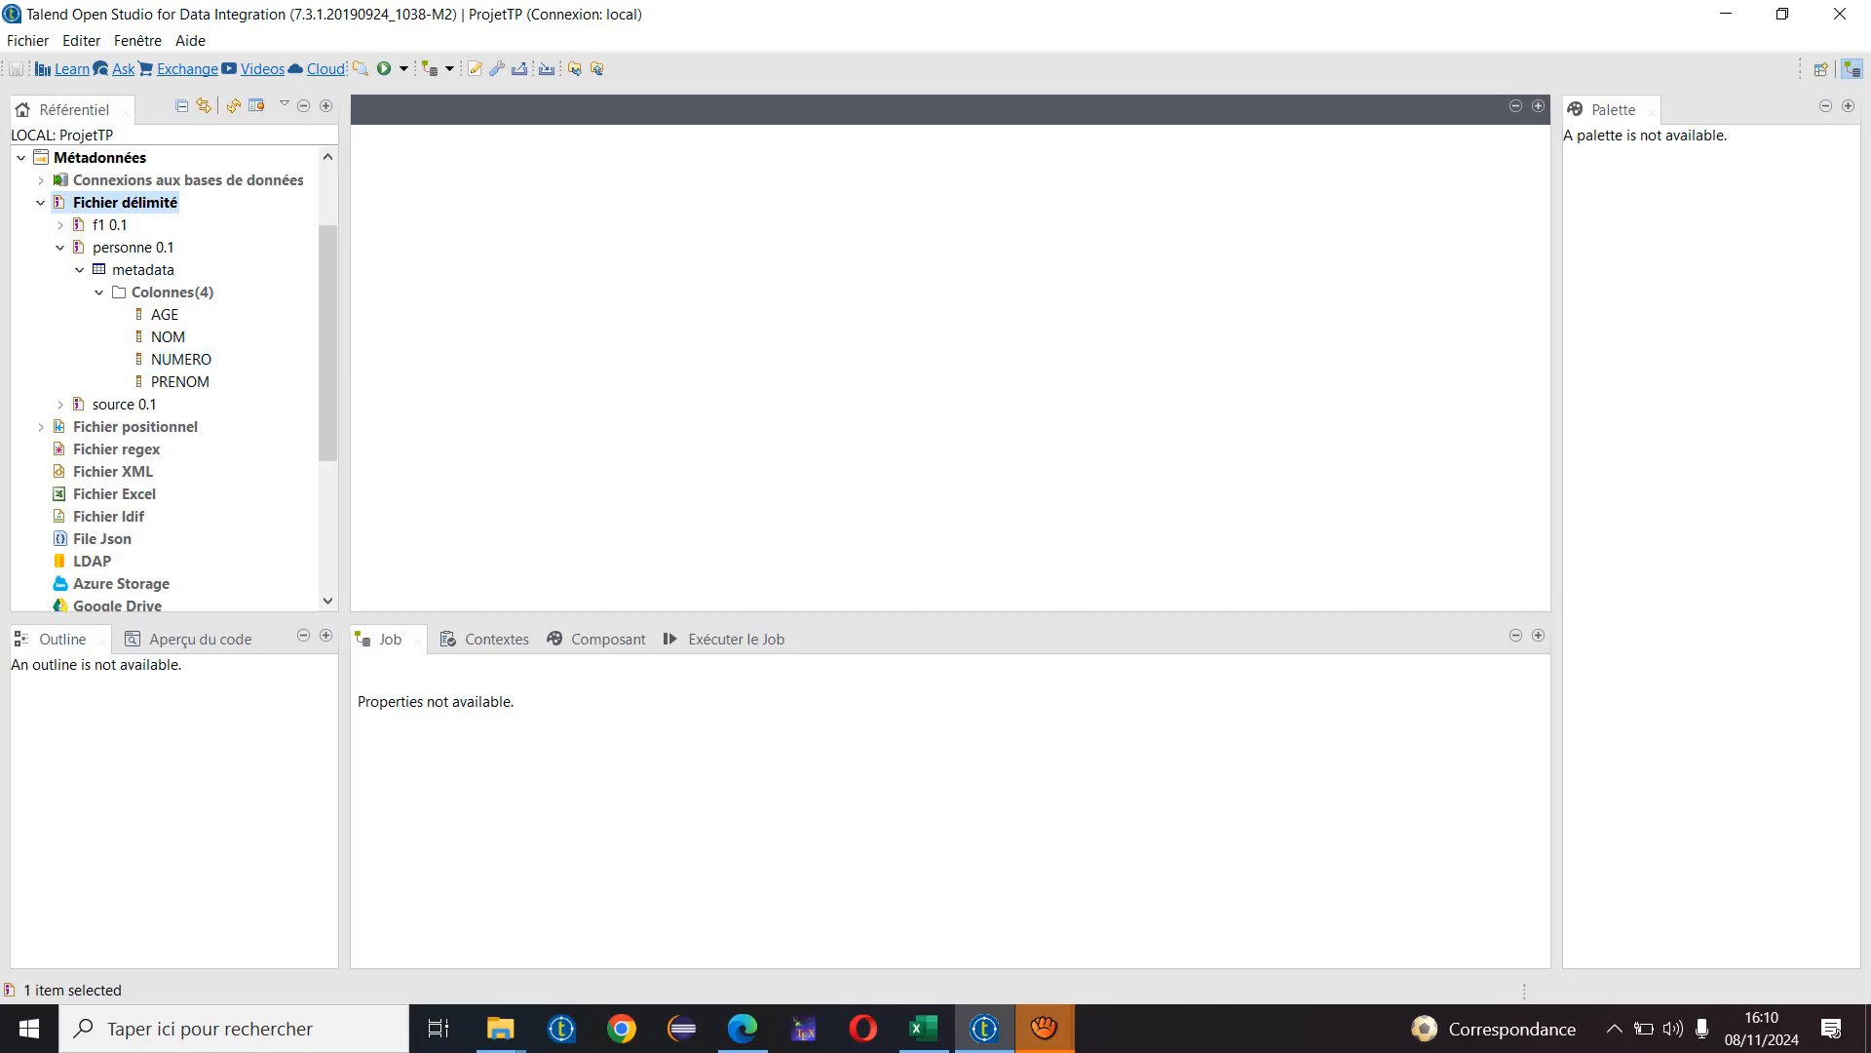
pyautogui.click(1044, 1029)
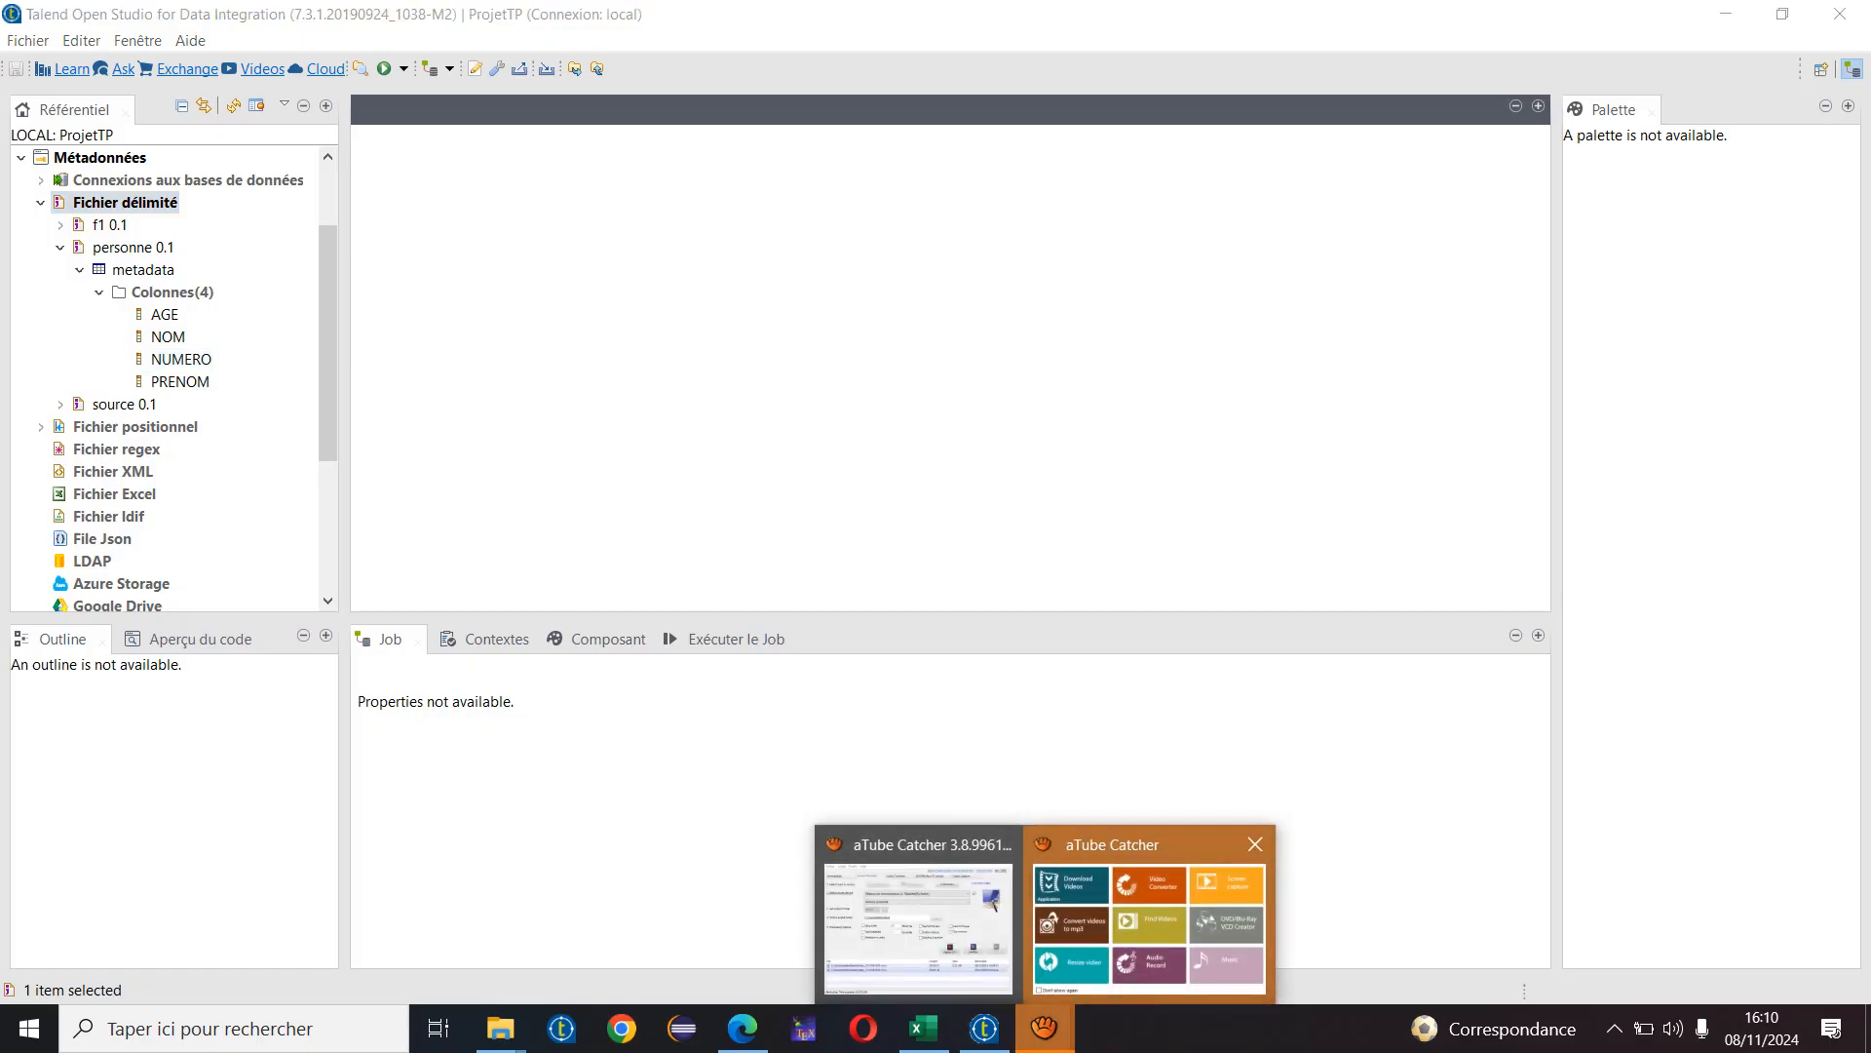
pyautogui.click(936, 926)
pyautogui.click(1248, 332)
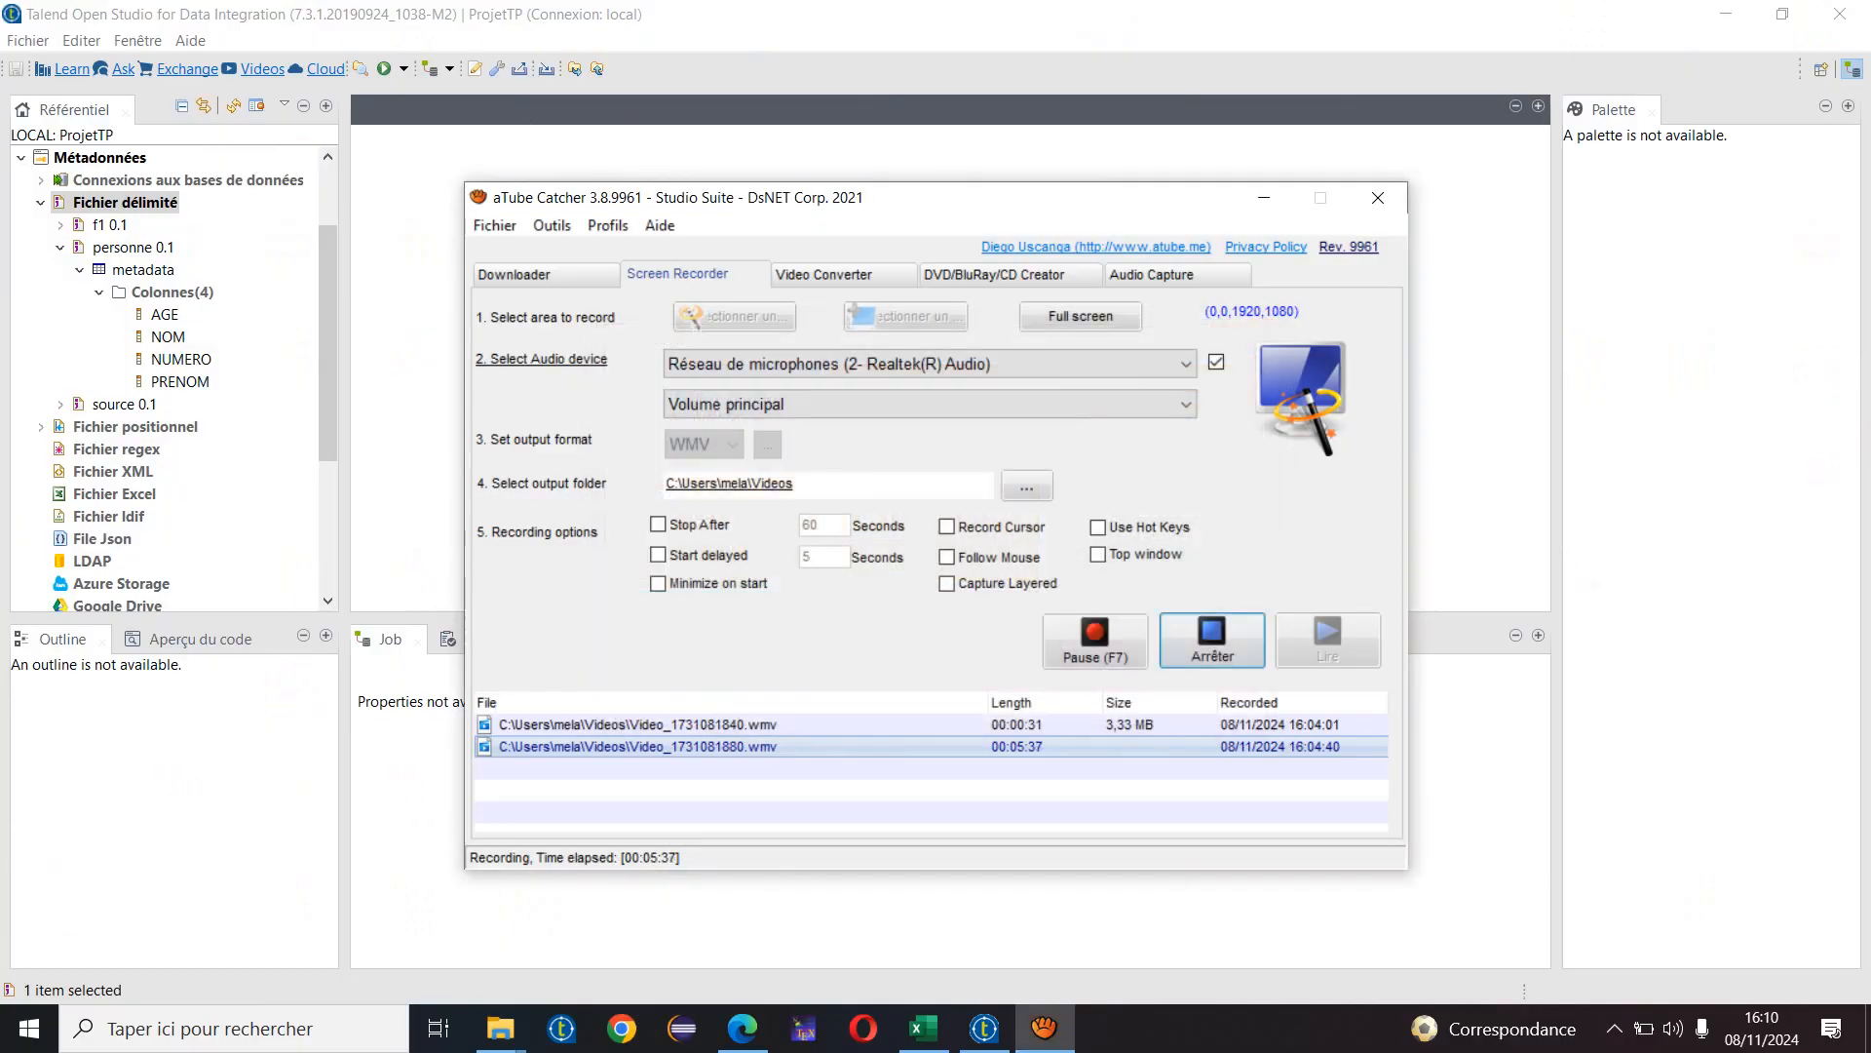